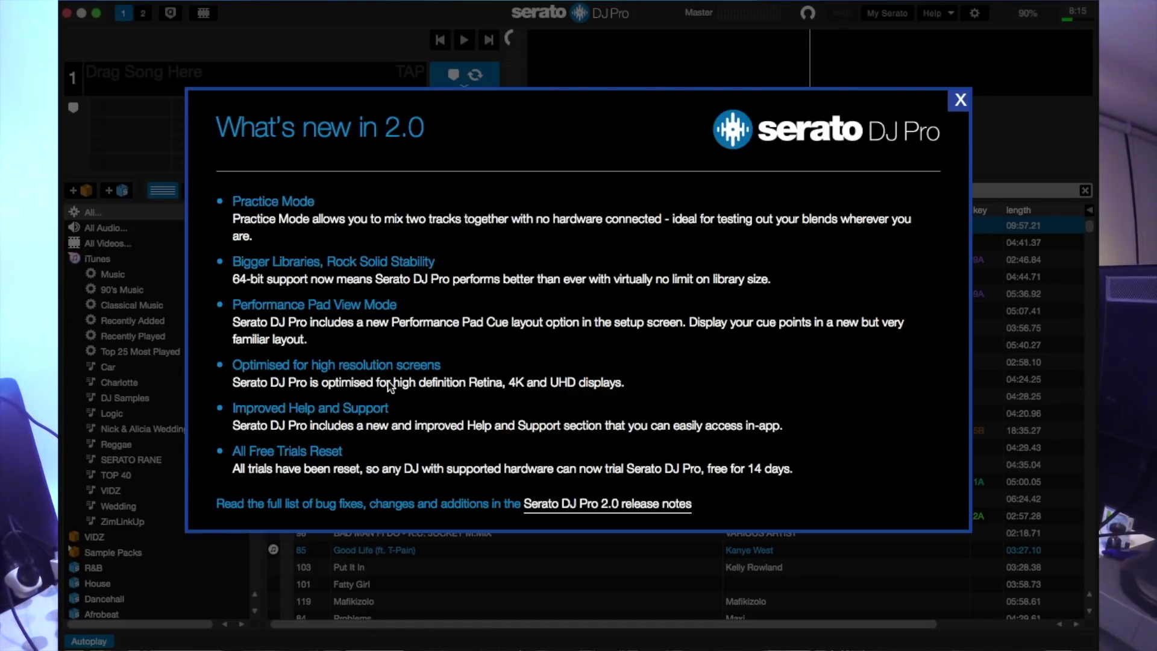
Step: Dismiss the What's New window and list the iTunes Recently Added tracks by number, highest first
click(960, 101)
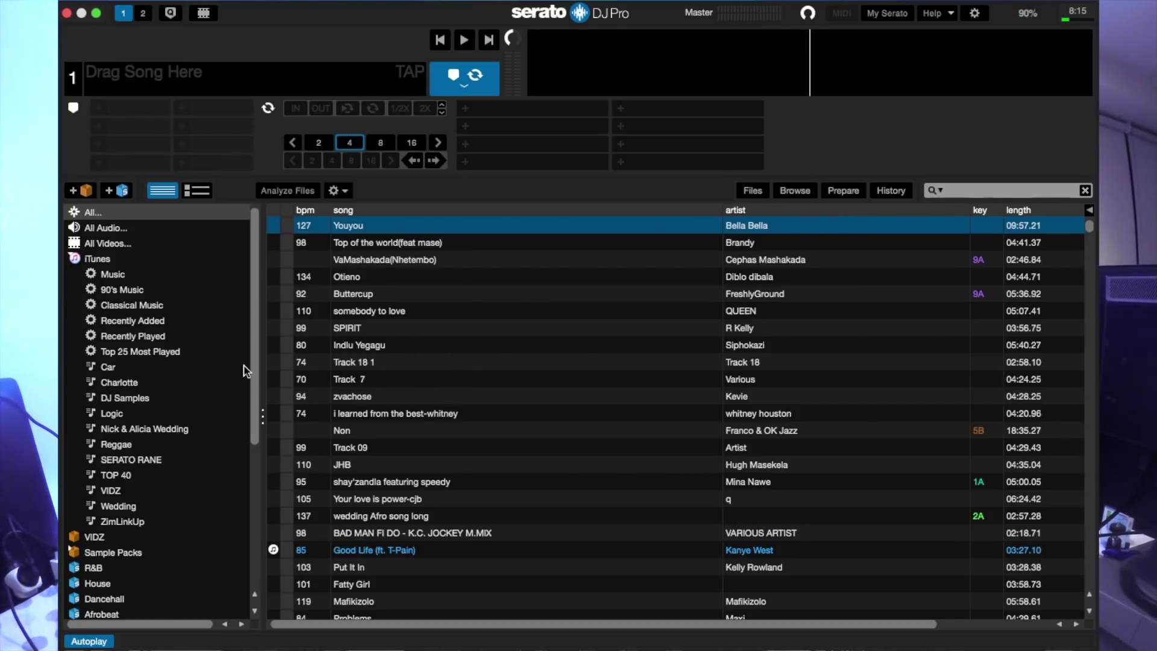
click(150, 322)
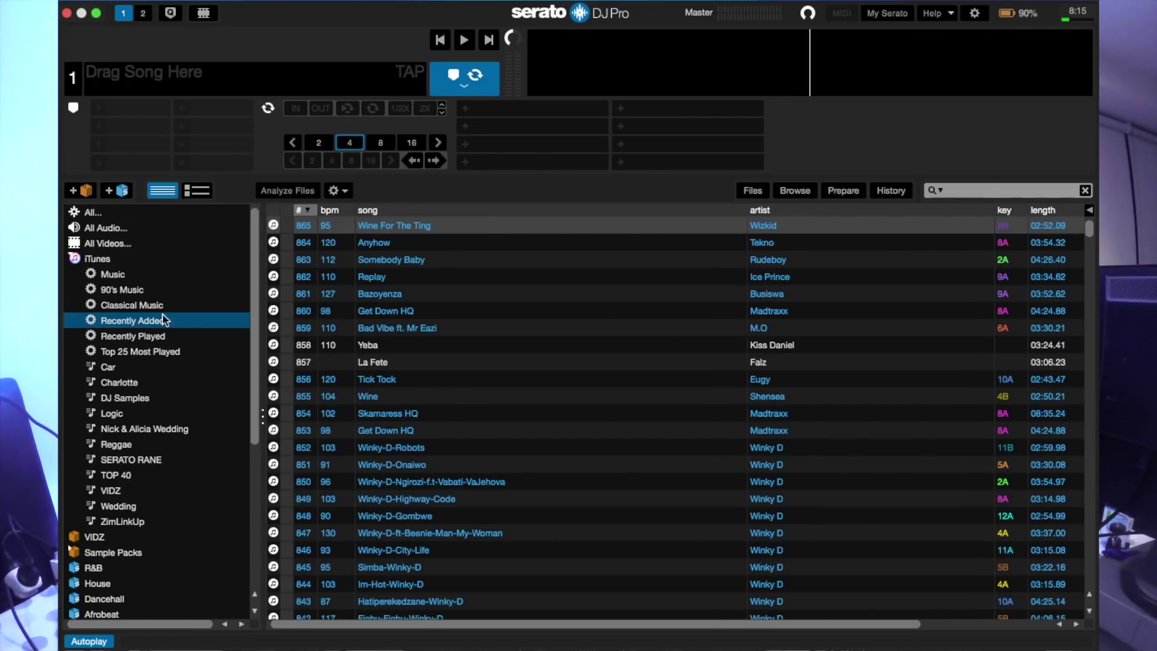
click(307, 212)
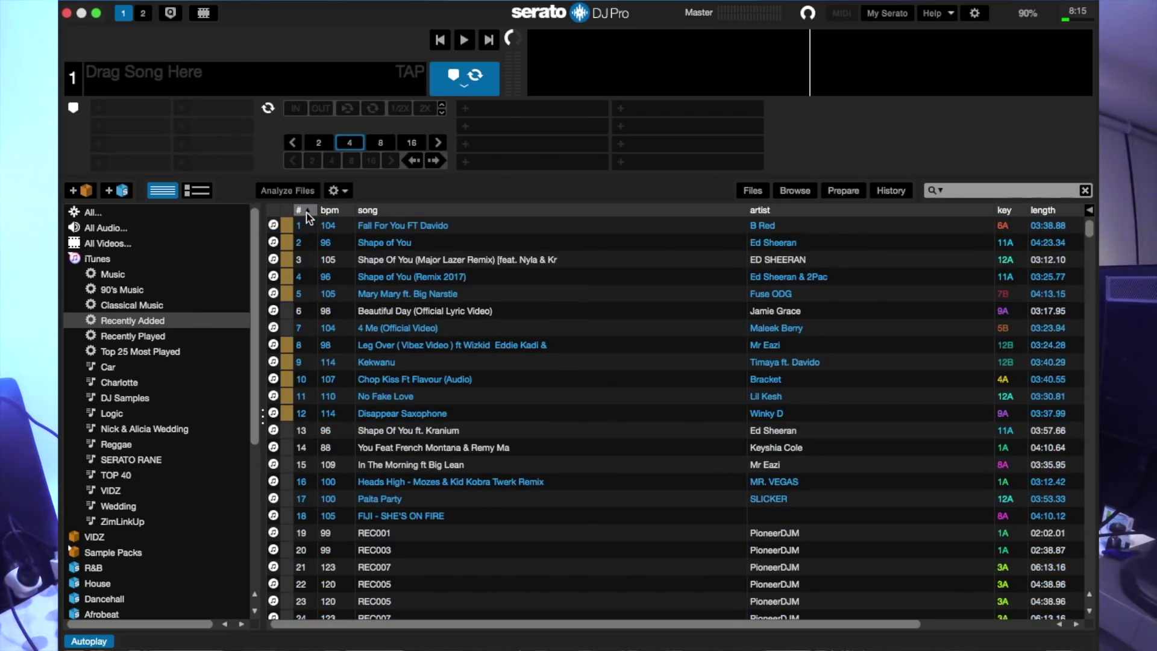
click(308, 211)
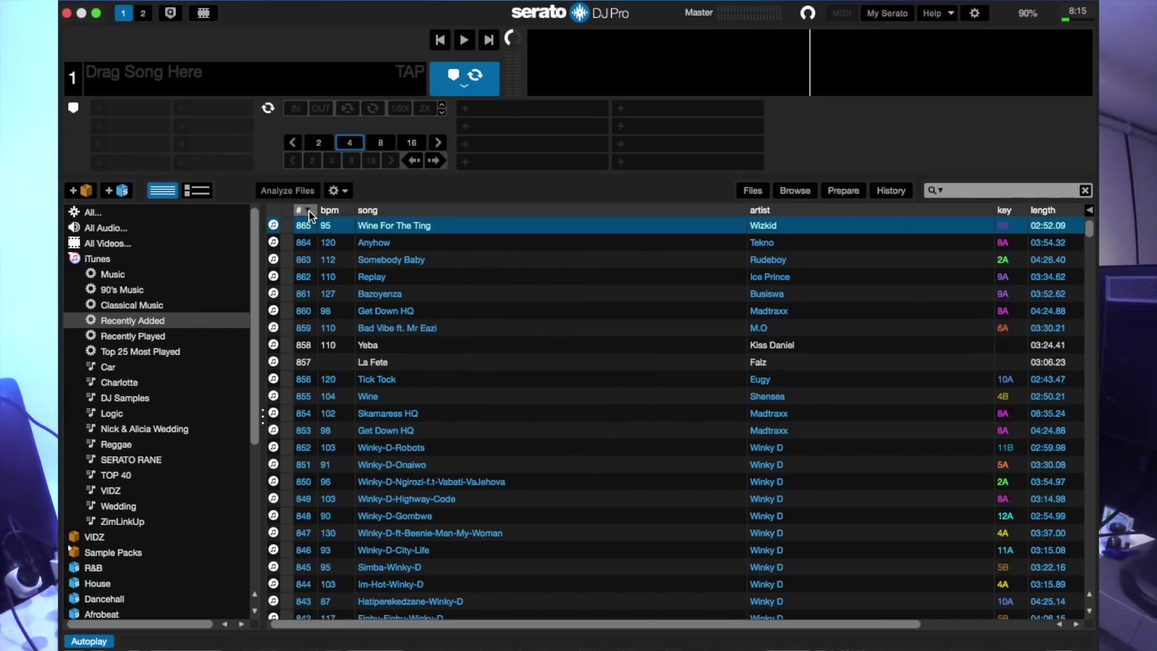
Step: Load track 748, "Particula (Dj XXplosive Hype Redrum)", from the Recently Added playlist onto deck 1
scroll(496, 537, down, 20)
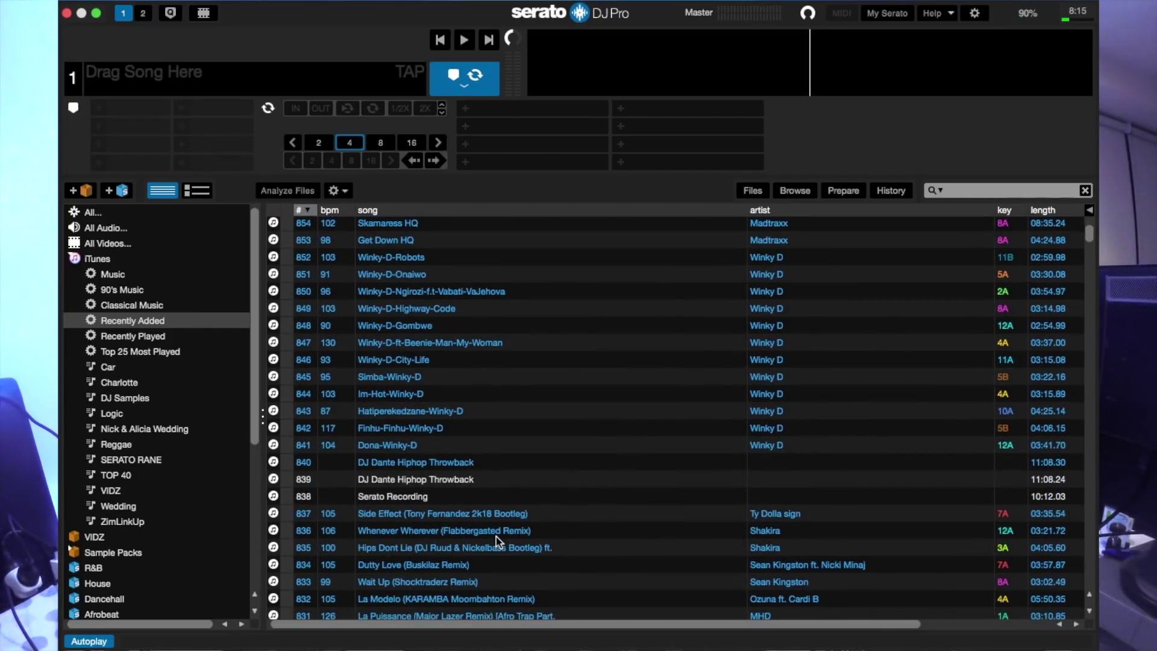
scroll(497, 541, down, 20)
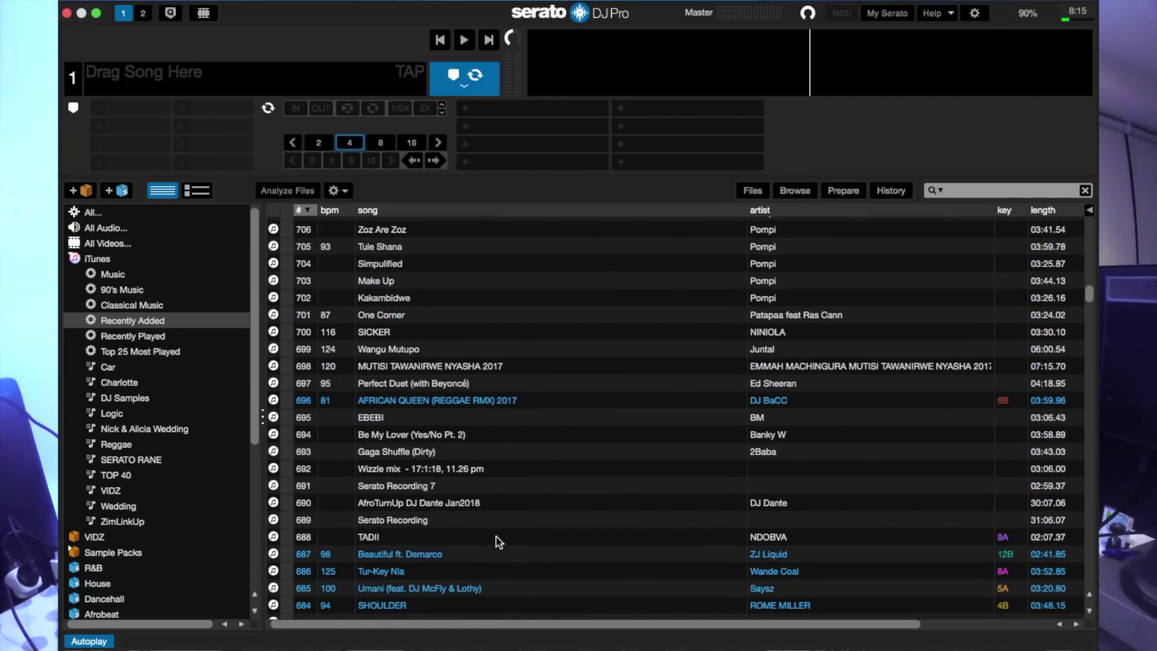
scroll(497, 536, up, 10)
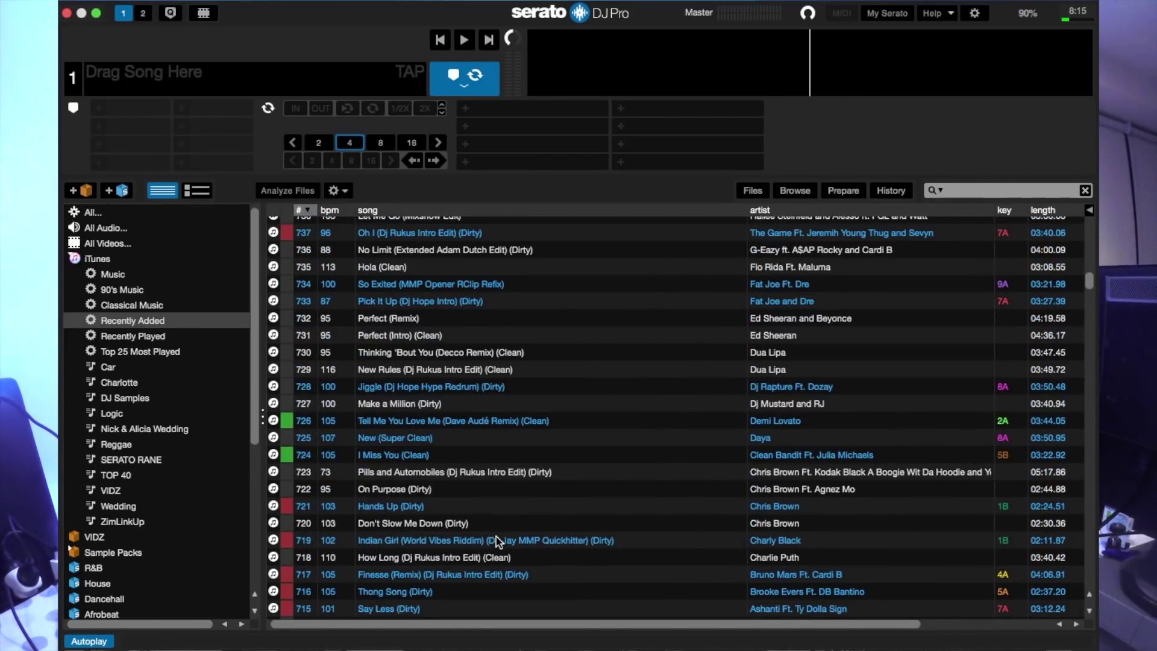
scroll(497, 536, down, 4)
scroll(496, 539, down, 2)
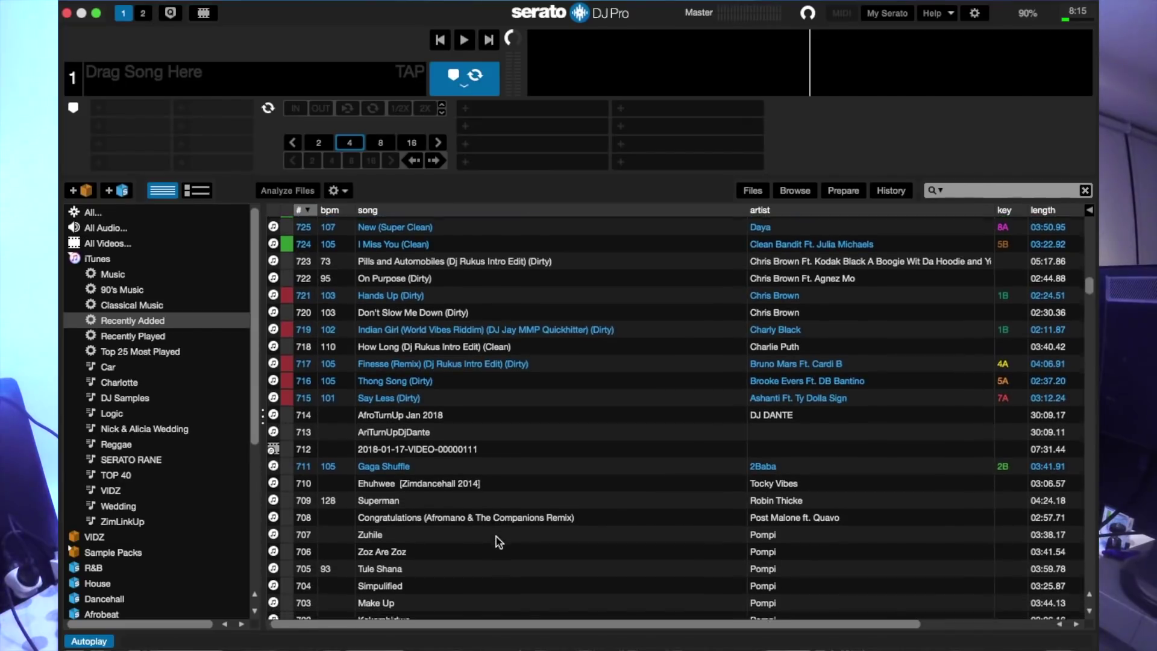
scroll(497, 536, down, 1)
scroll(496, 536, up, 5)
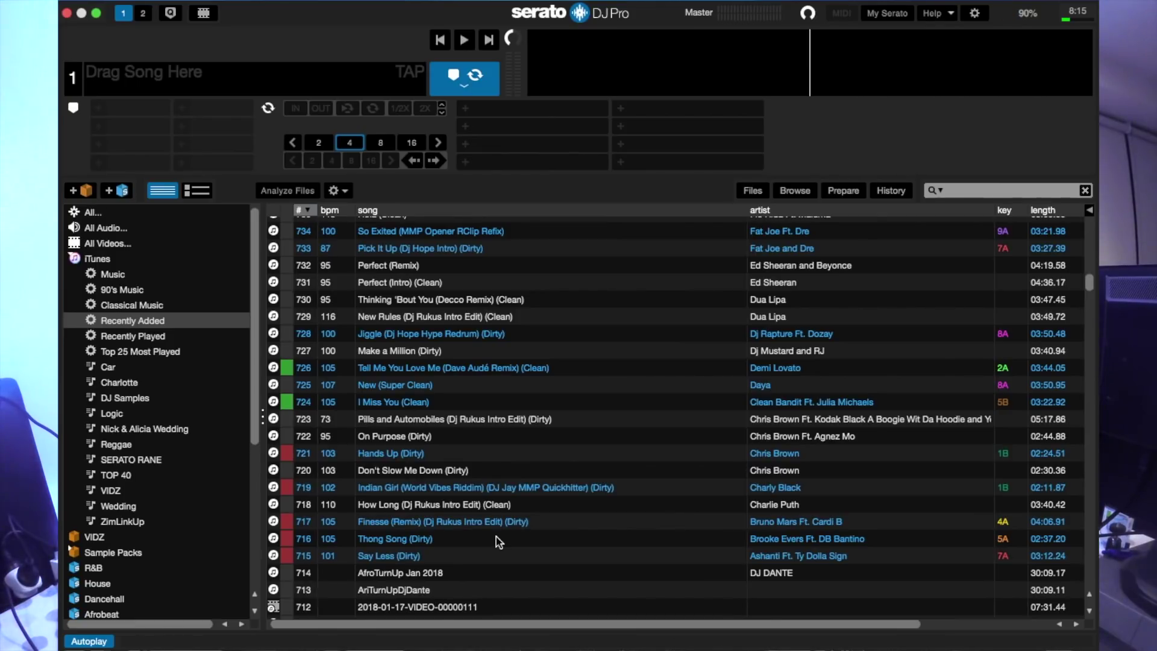
scroll(496, 536, up, 3)
scroll(498, 540, up, 6)
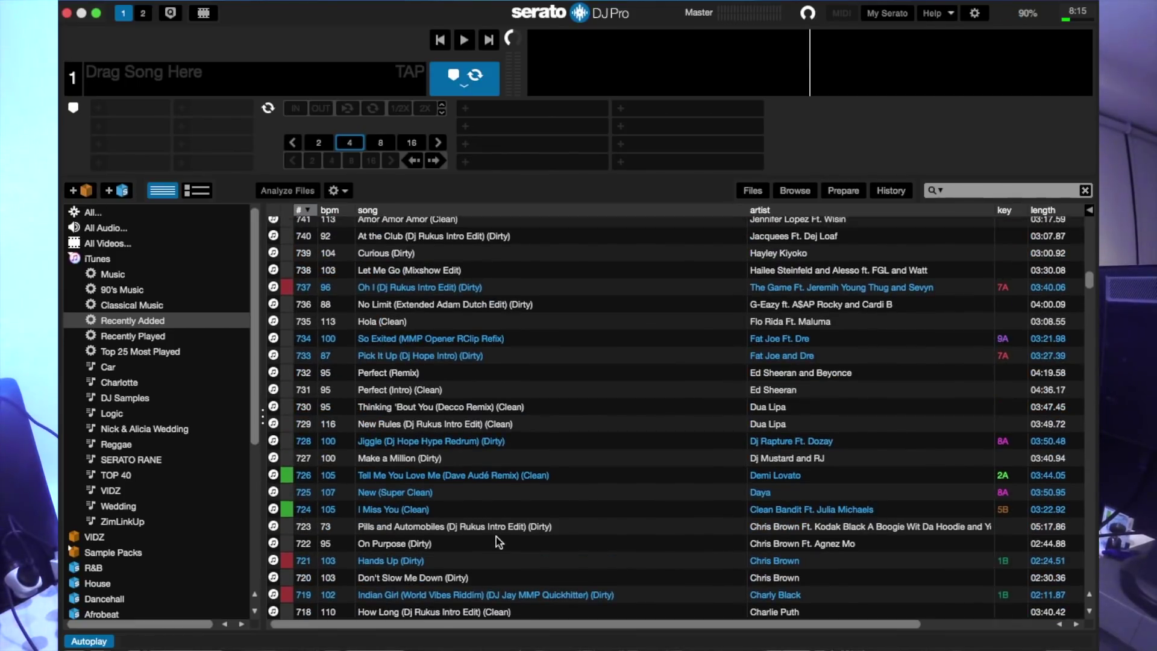
scroll(497, 538, up, 2)
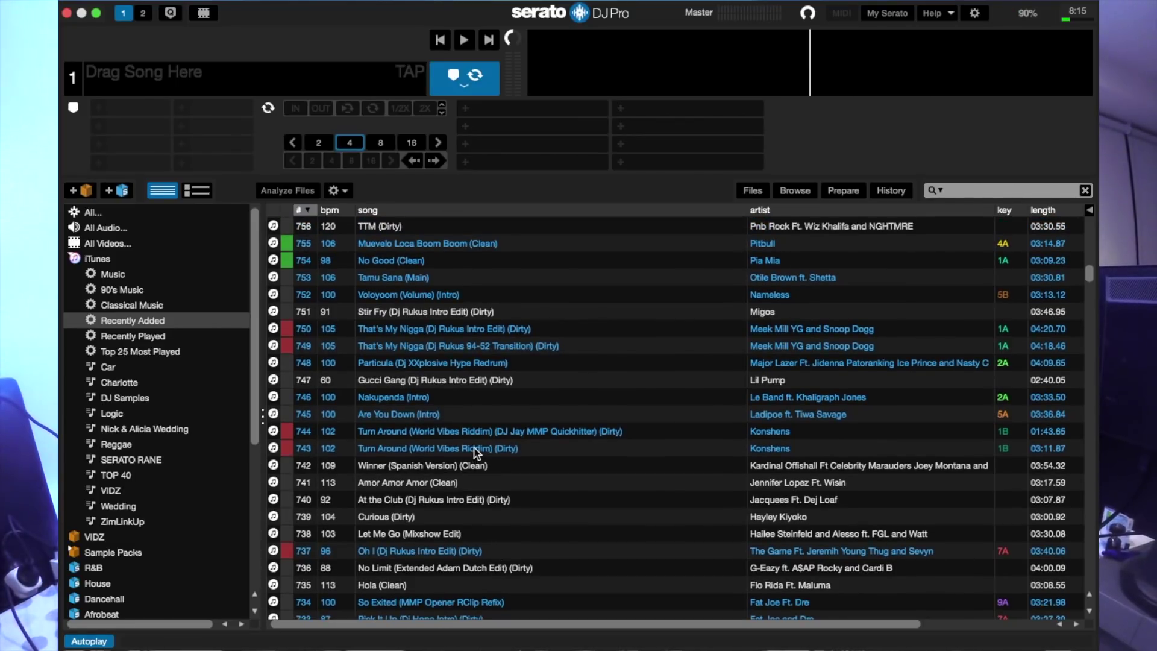
click(442, 363)
drag(580, 89, 583, 89)
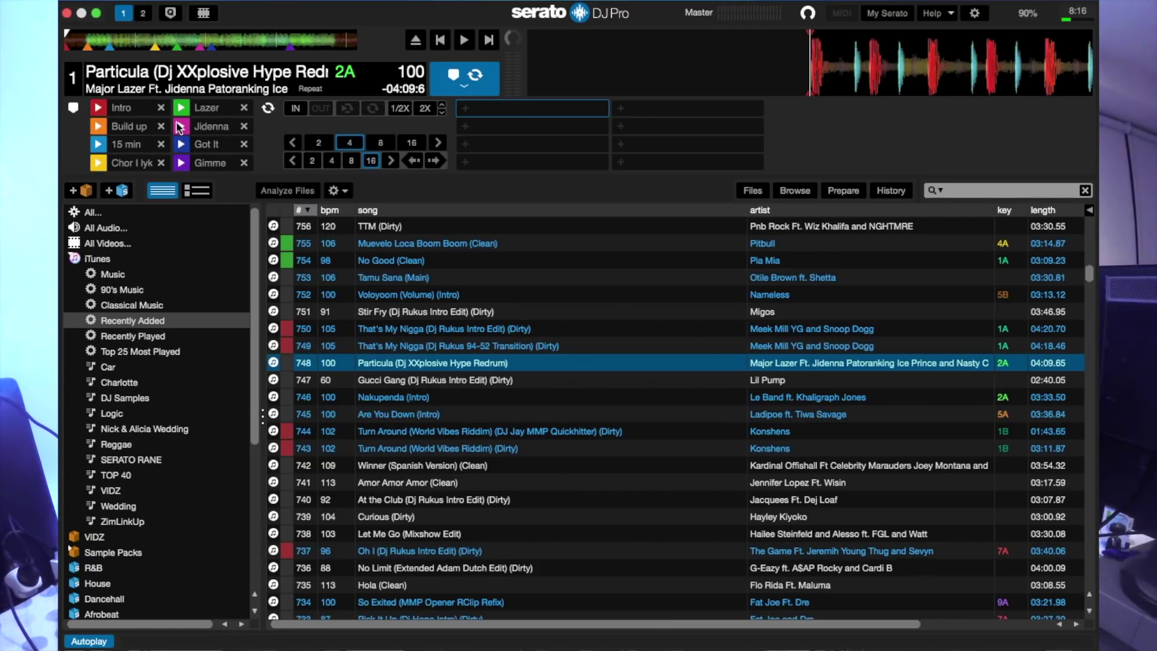
Step: Switch to the two-deck layout and load "Oh I (Dj Rukus Intro Edit) (Dirty)" onto deck 2
click(144, 15)
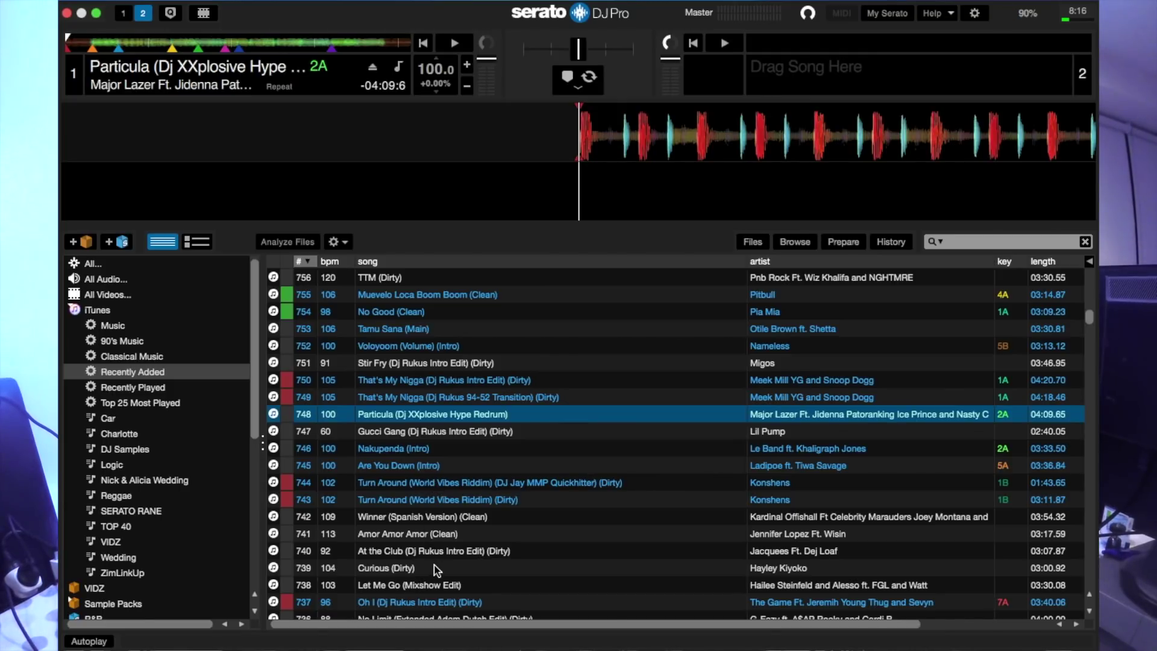
drag(440, 602, 604, 198)
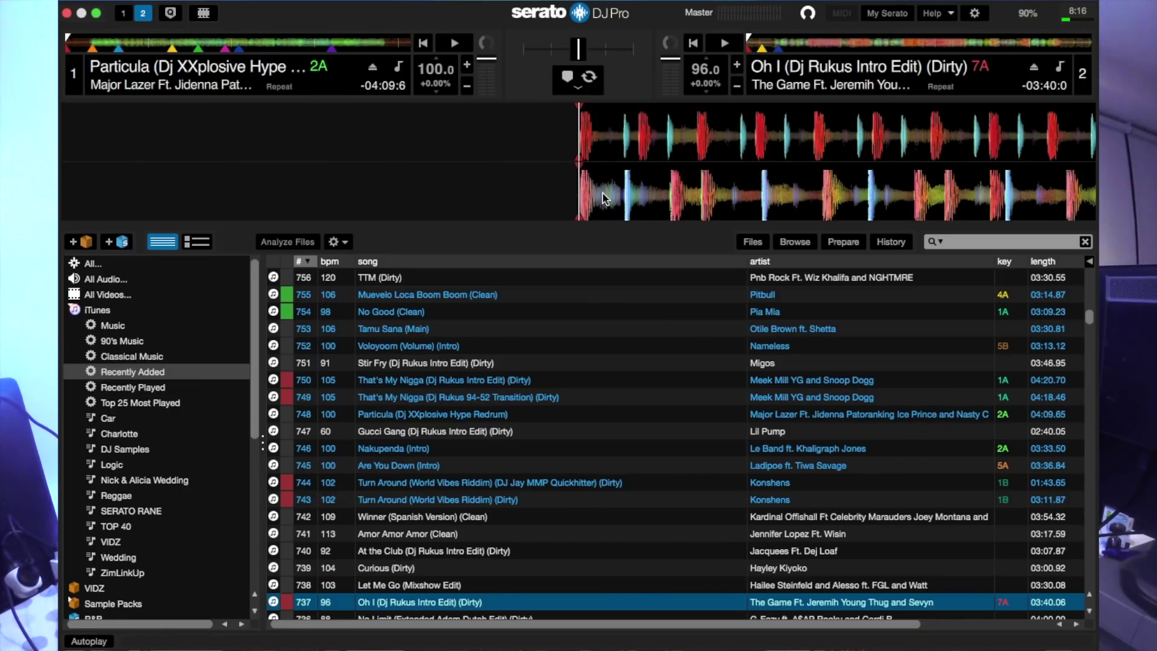
Step: Play both decks together, with deck 2's tempo raised to 100.0 BPM to match deck 1
click(454, 46)
drag(713, 70, 710, 20)
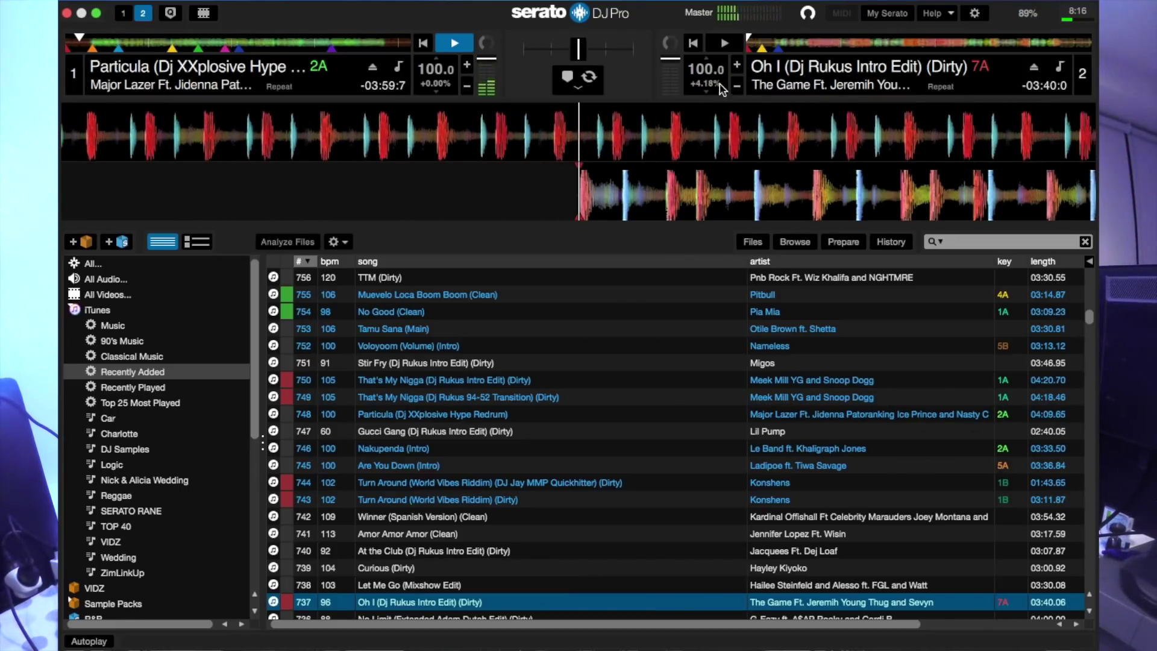
click(725, 44)
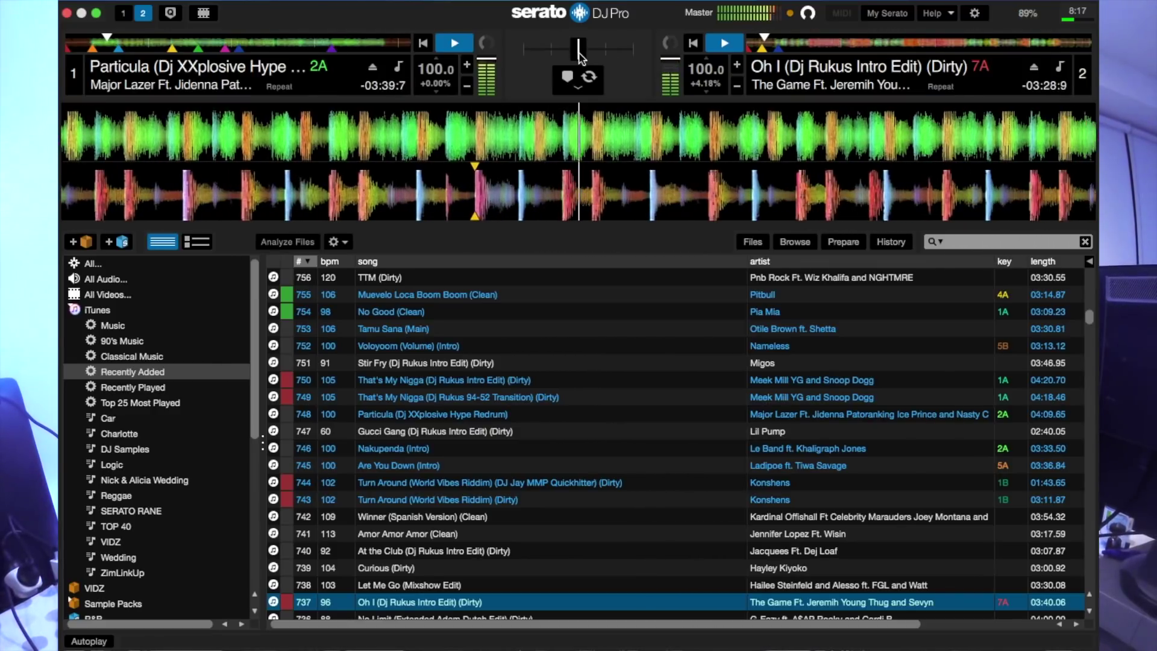
Step: Crossfade fully over to deck 2, and return the crossfader to the centre
drag(580, 53, 634, 50)
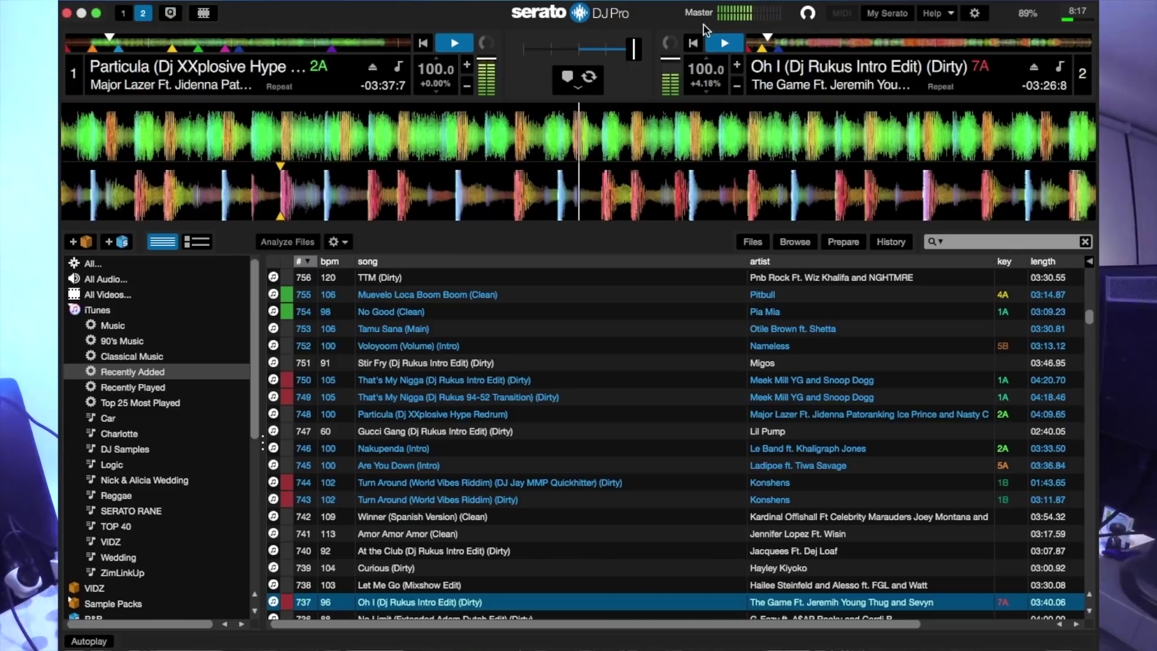
drag(633, 49, 577, 50)
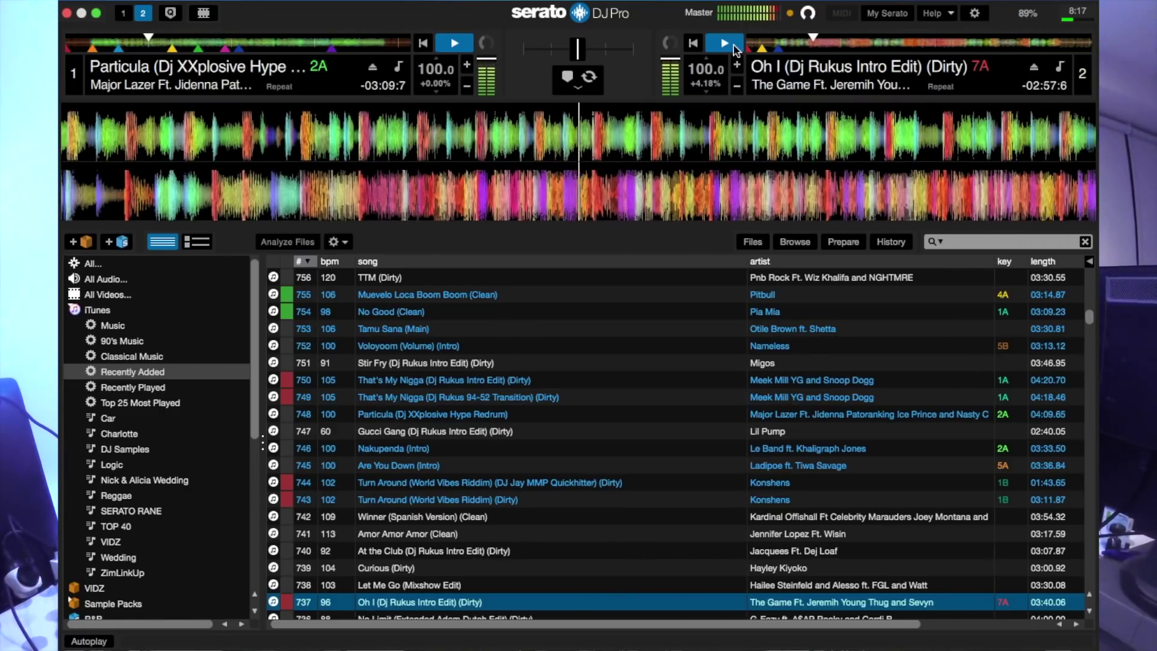
Step: Retrigger deck 1's first hot cue, Intro, repeatedly while deck 2 keeps playing
key(1)
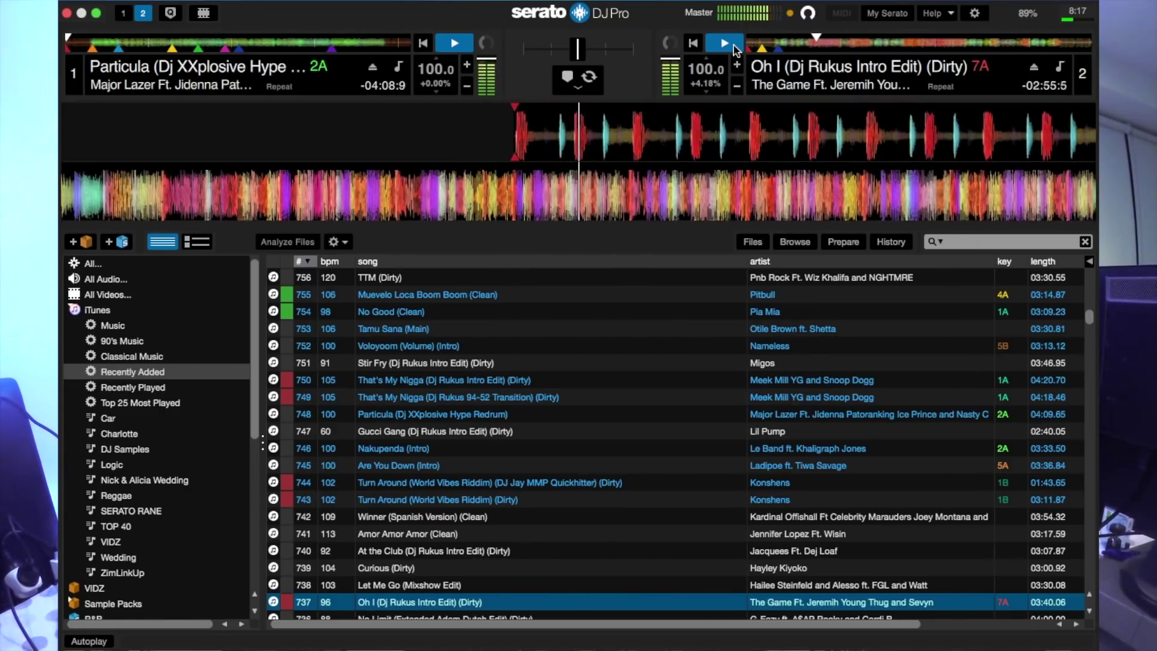
key(1)
key(1)
key(1)
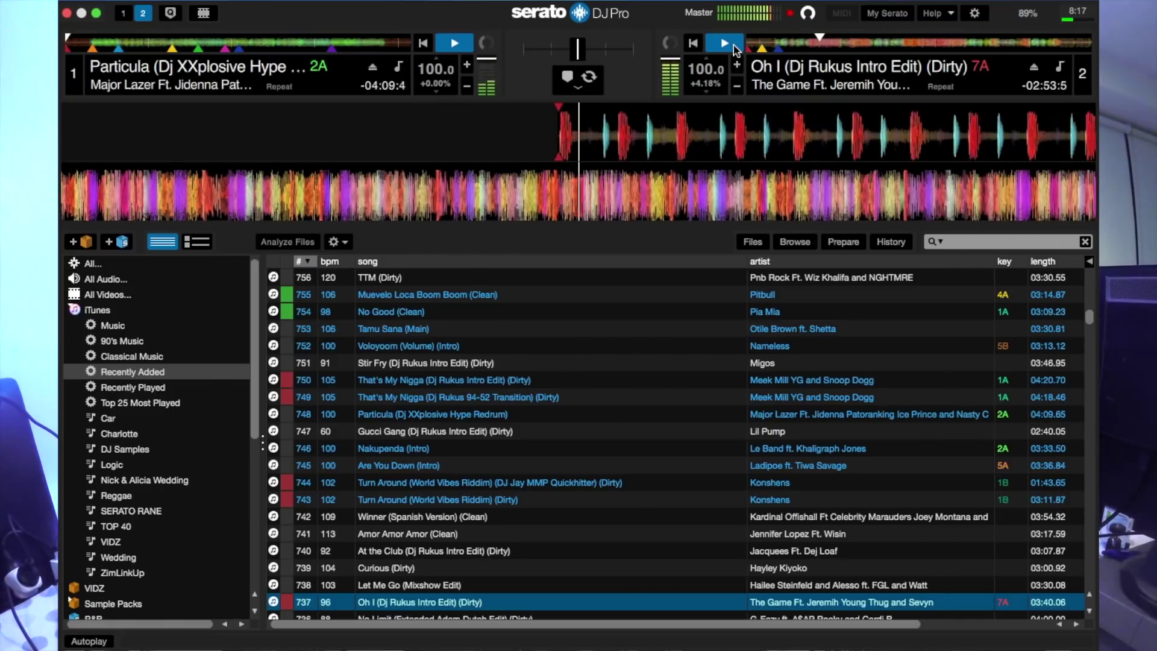
key(1)
key(1)
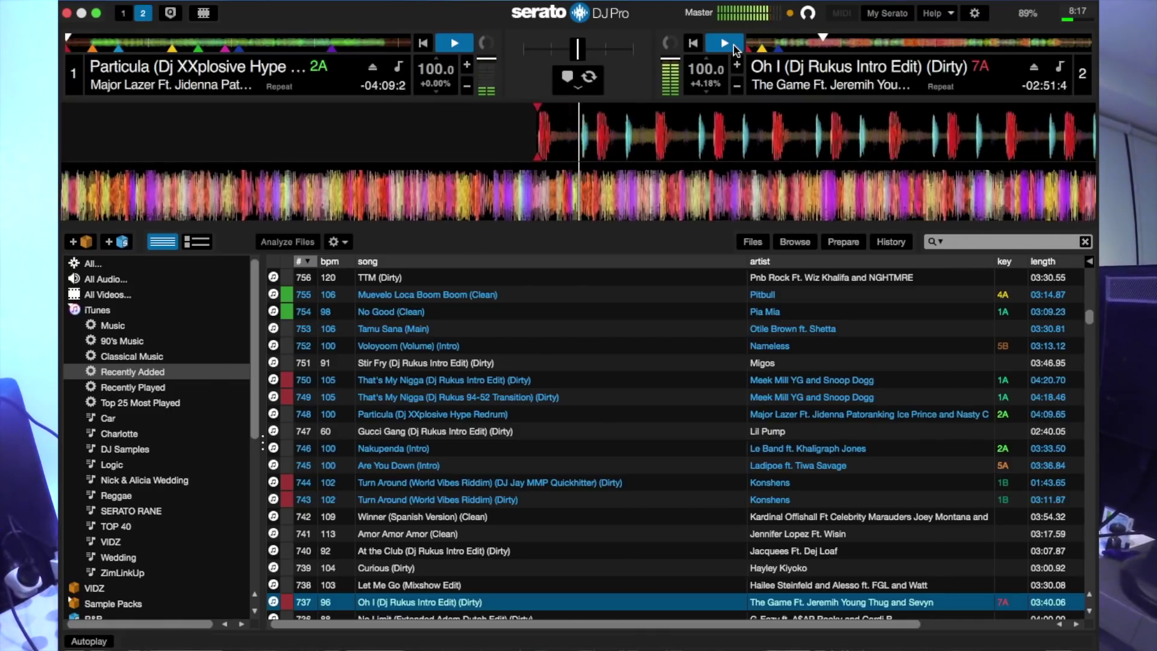
key(1)
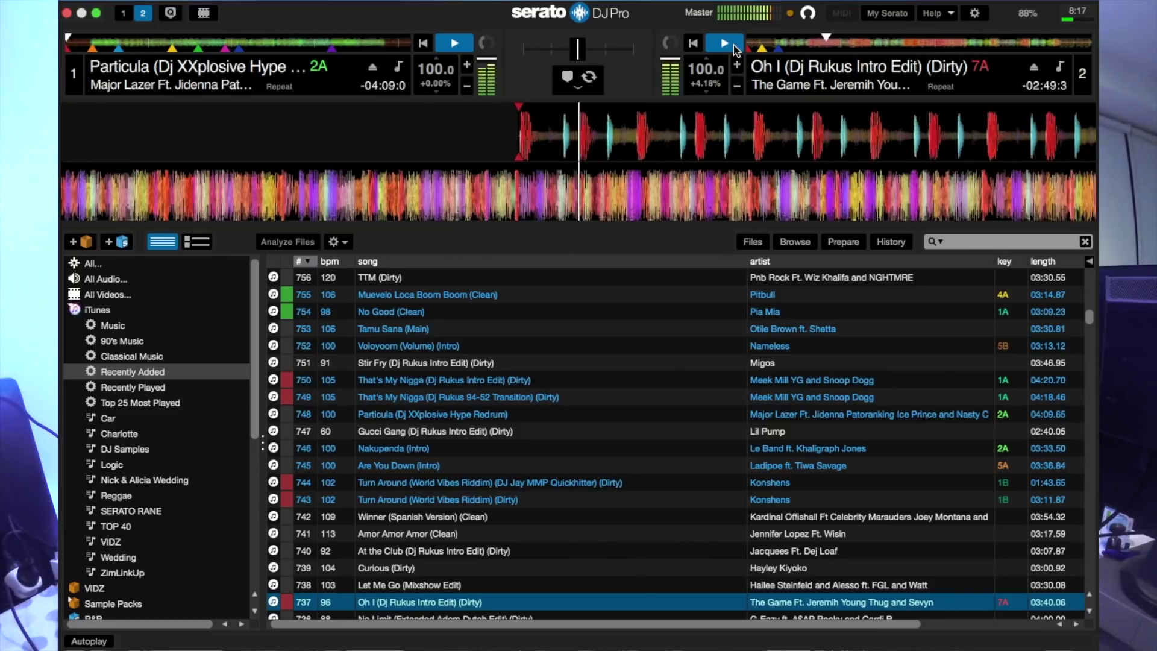
key(1)
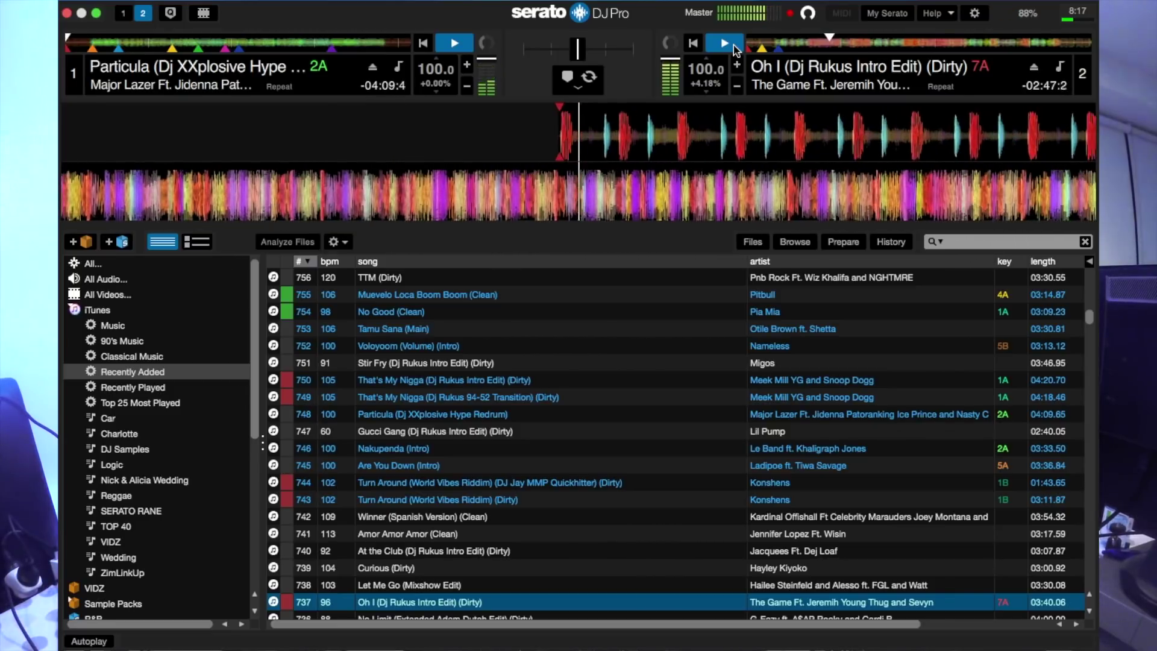
key(1)
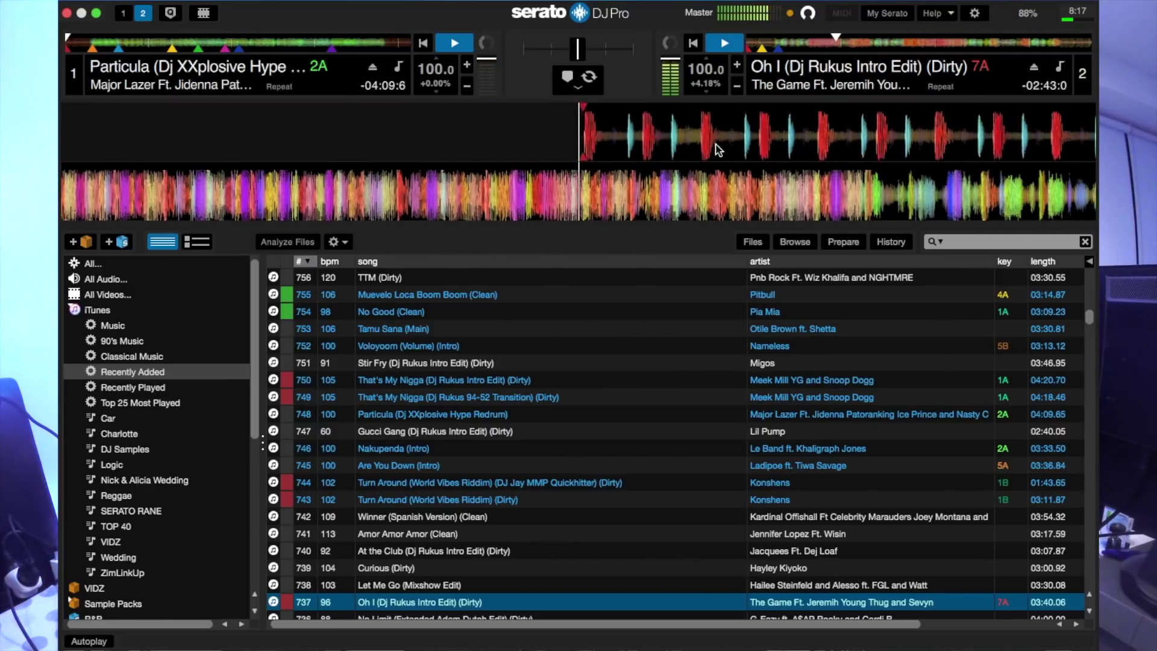
key(1)
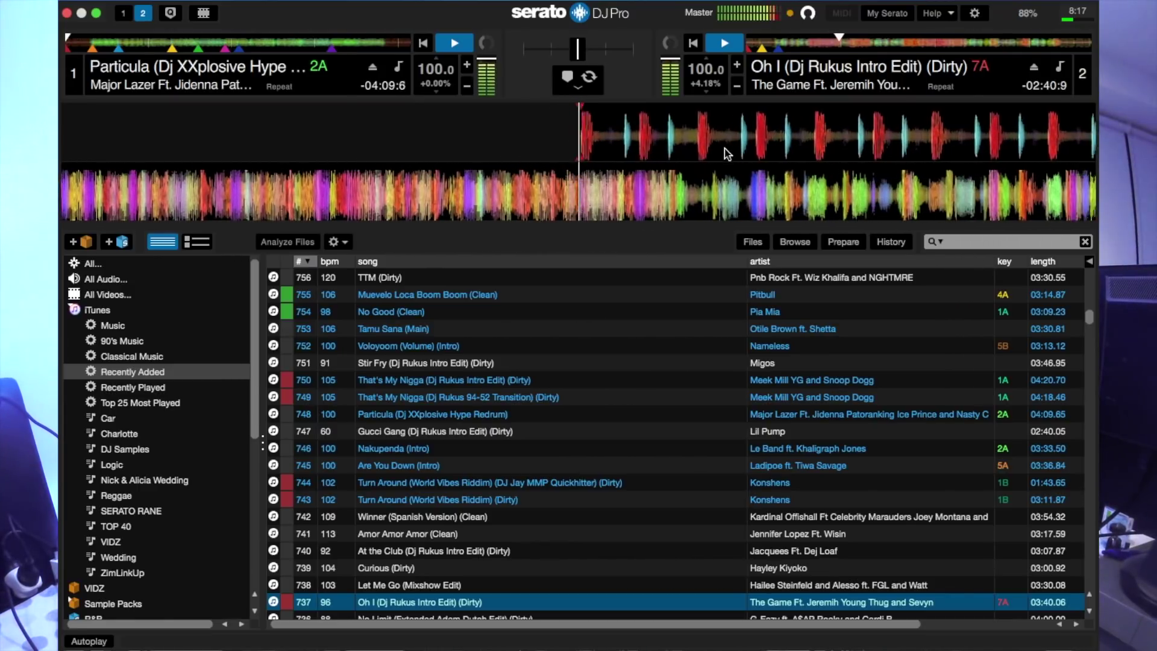
key(1)
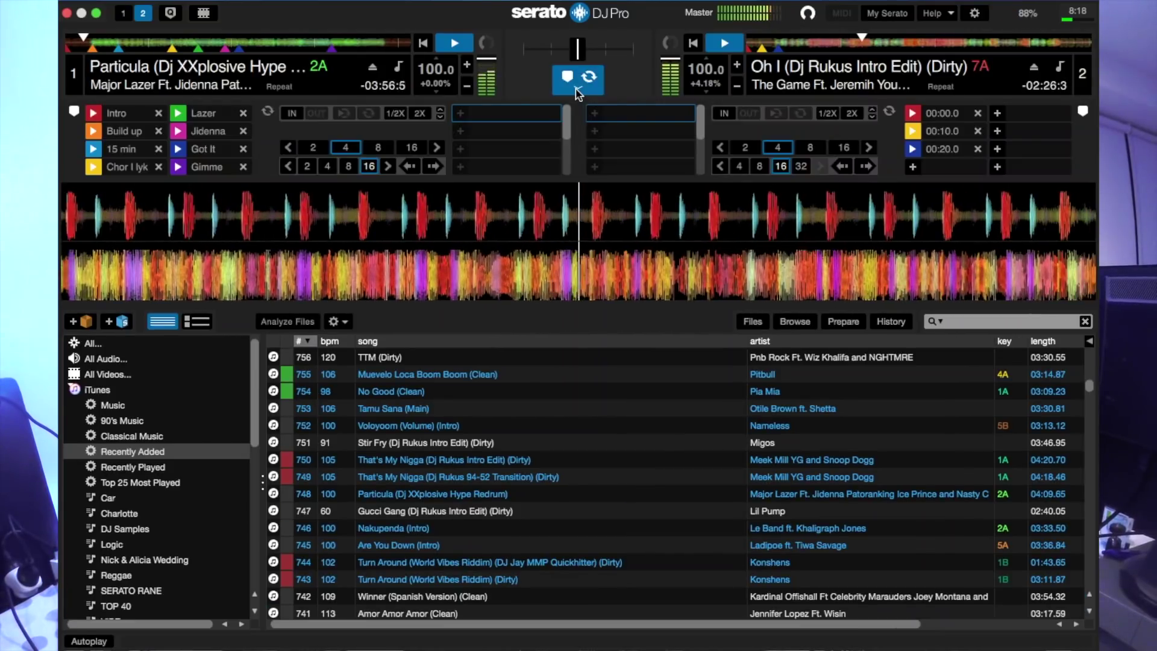
Step: Show the cue and loop controls for both decks and start an 8-beat loop from deck 1's Intro cue
click(578, 90)
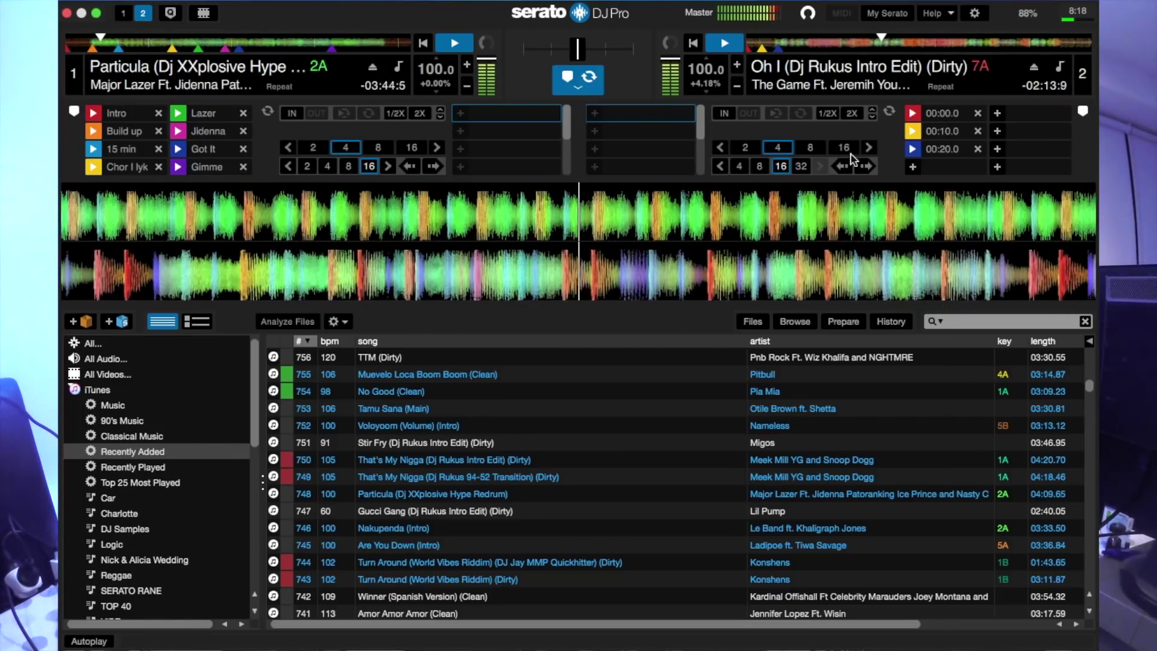
key(1)
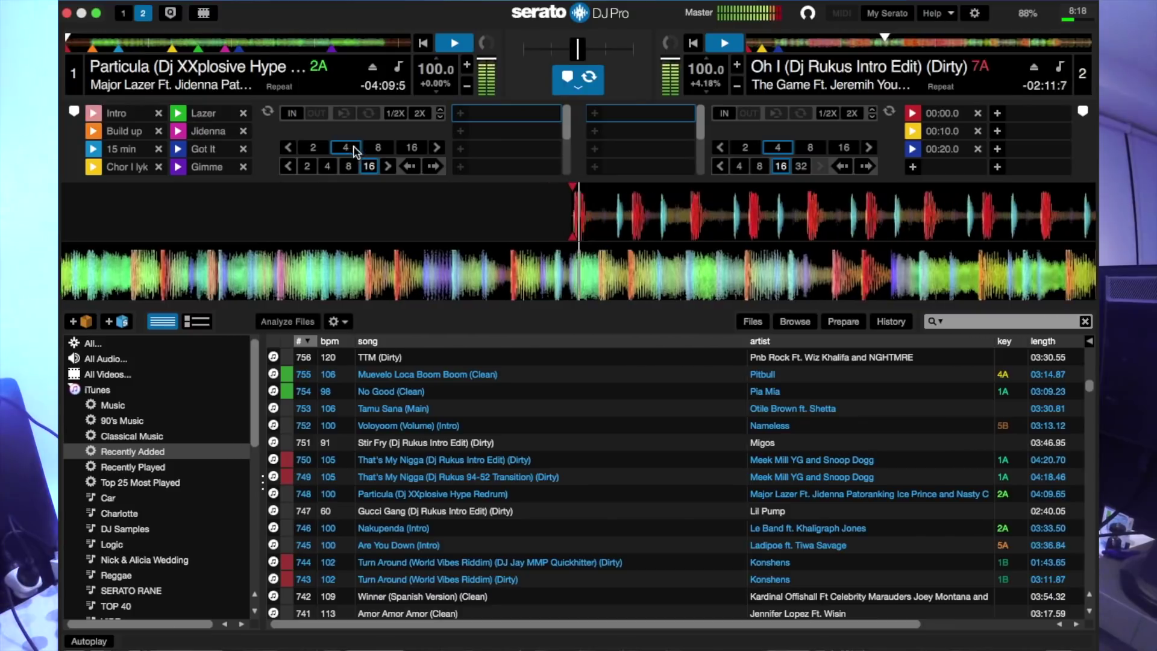
click(374, 149)
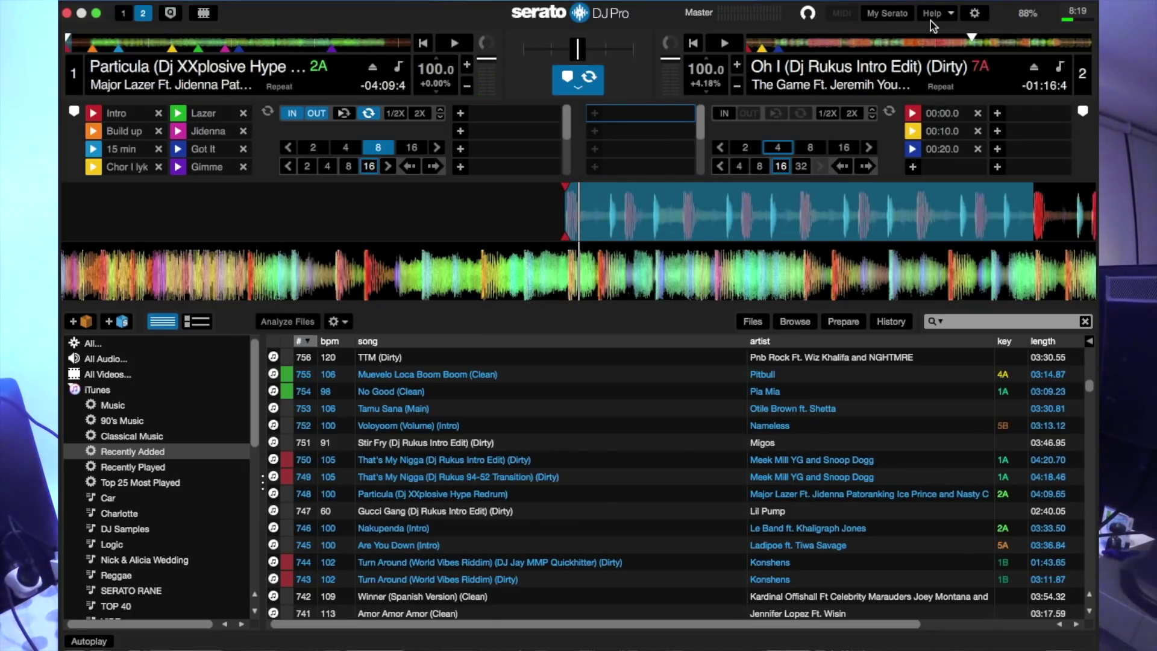
Step: View the My Serato login window and close it without signing in
click(895, 14)
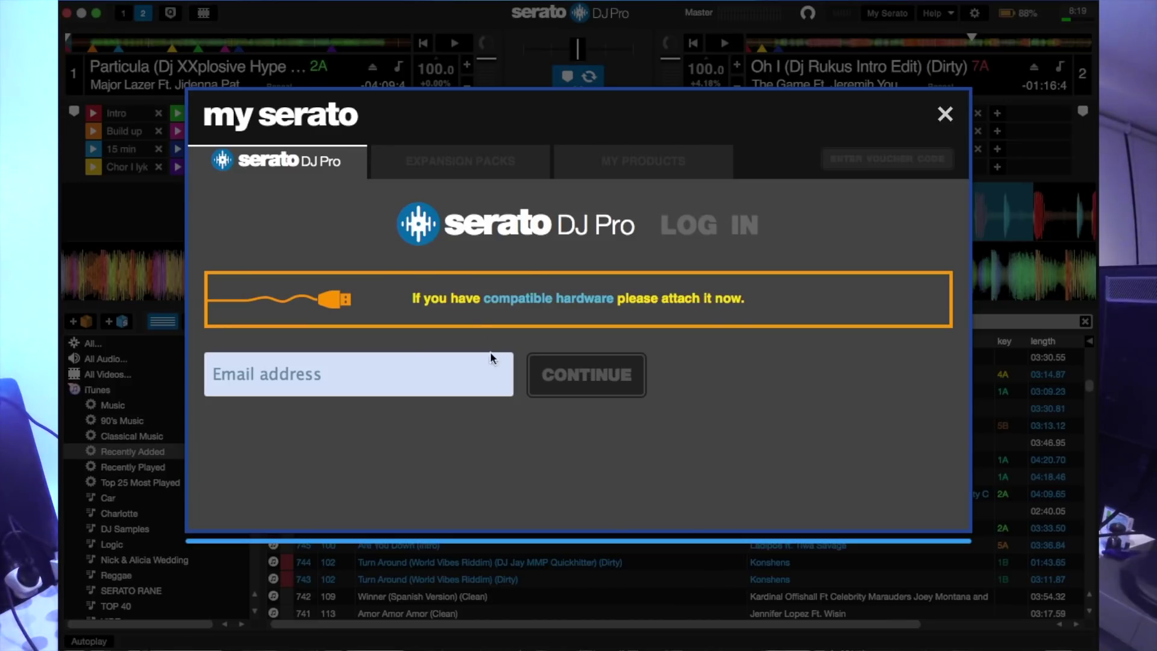
click(945, 114)
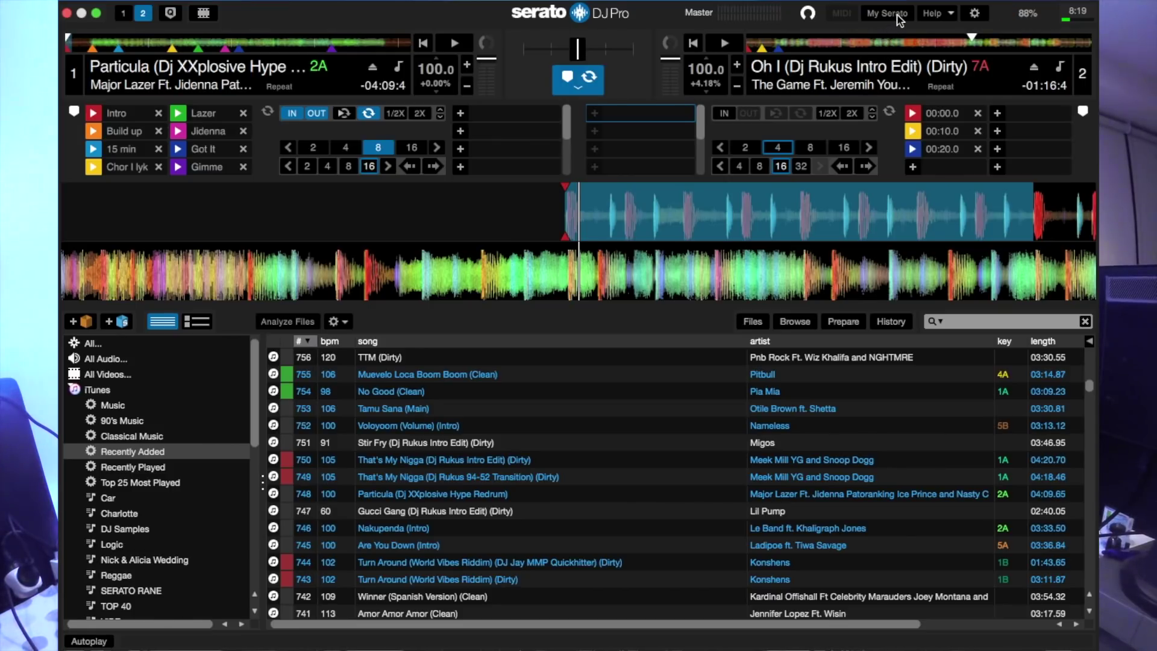
Step: Review the setup pages for DJ Preferences, Audio, Library + Display, FX and Expansion Packs, and return to the decks
click(975, 15)
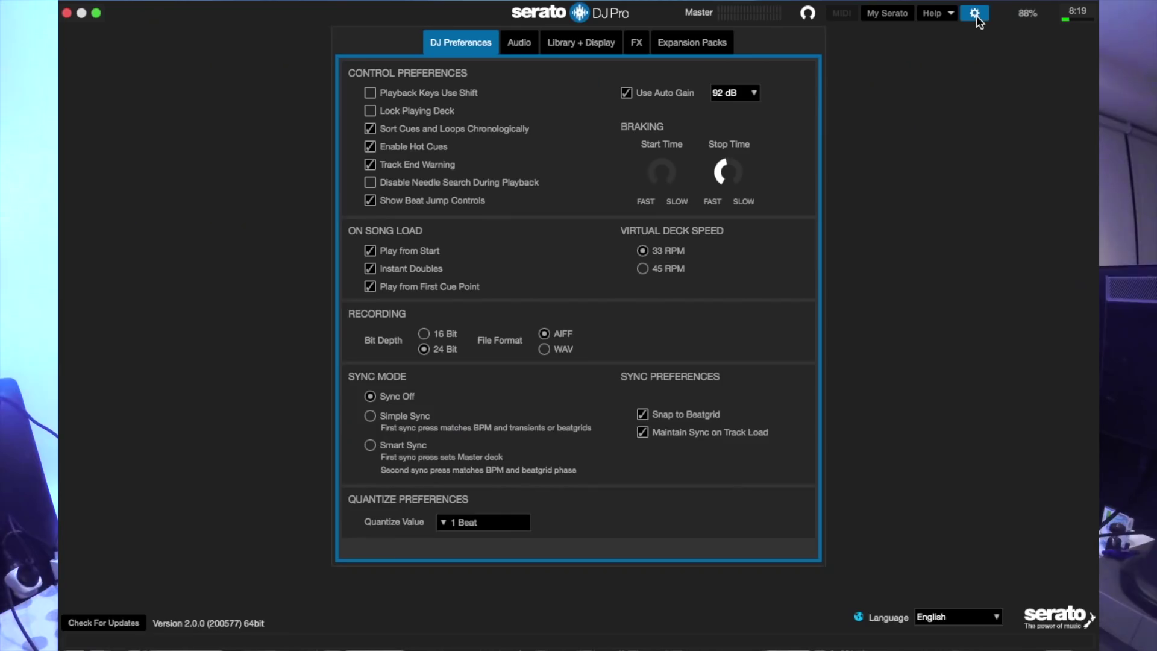
click(525, 45)
click(570, 47)
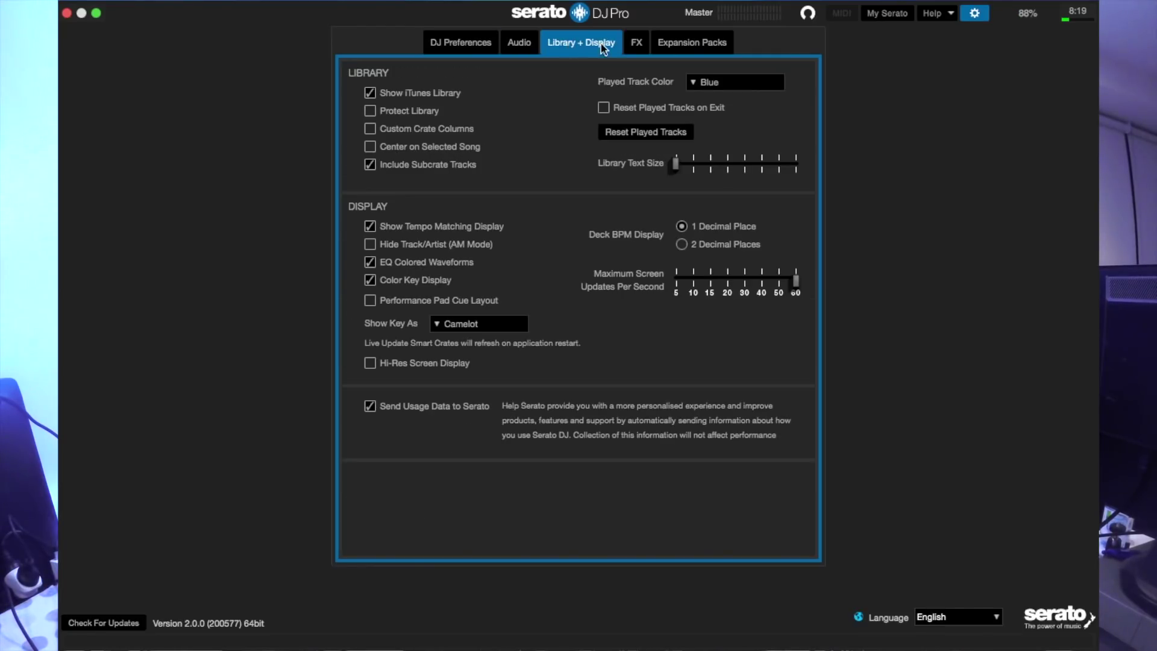
click(645, 47)
click(684, 45)
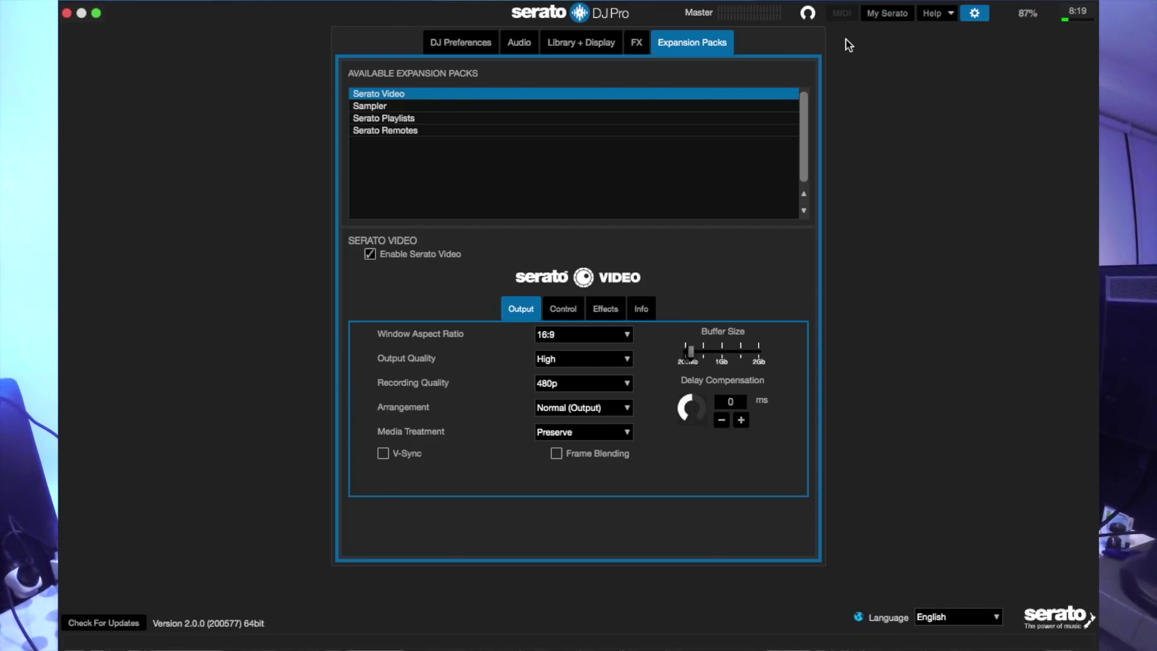
click(975, 15)
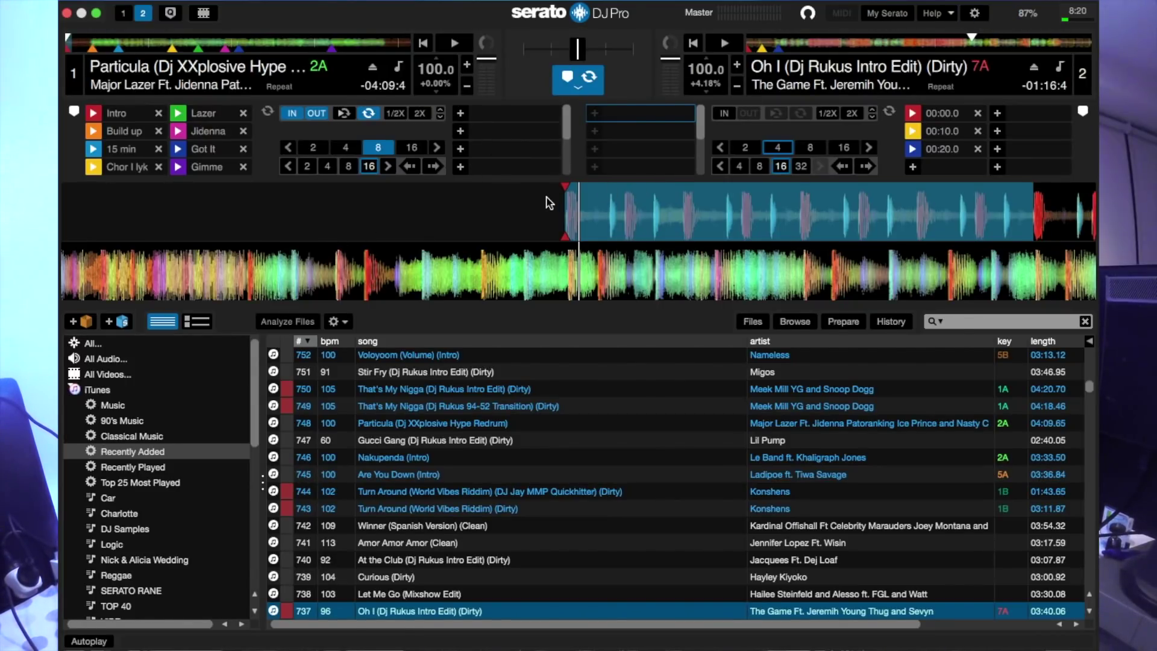
Step: Eject the track from deck 2 and switch that player to deck 4
scroll(569, 461, down, 5)
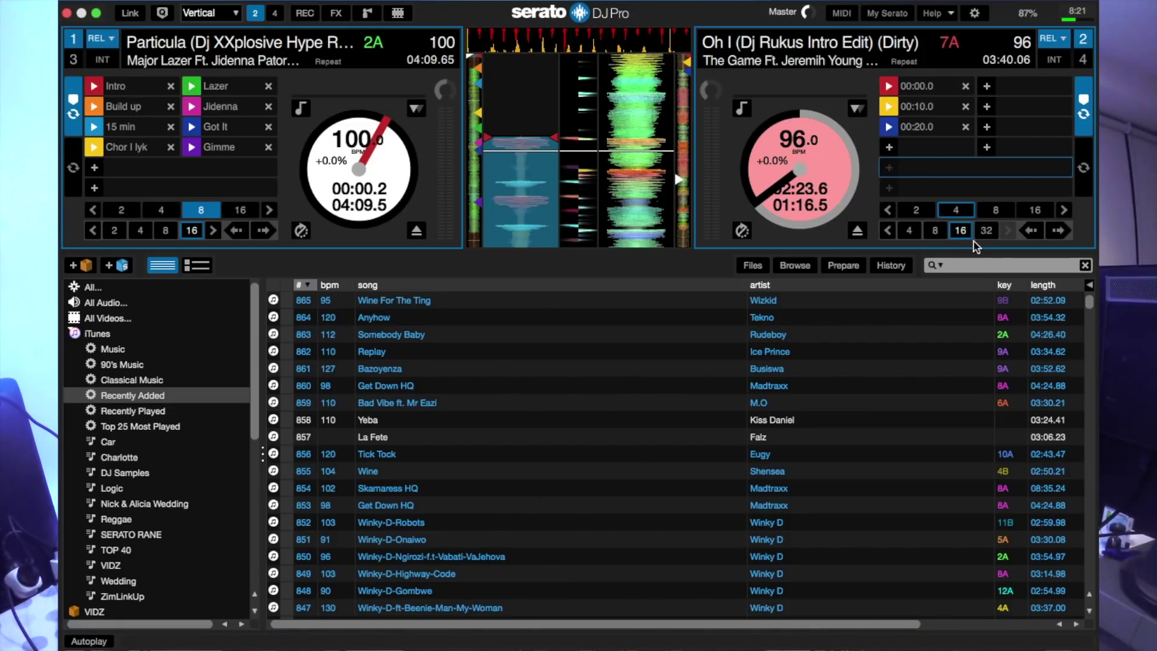
click(857, 231)
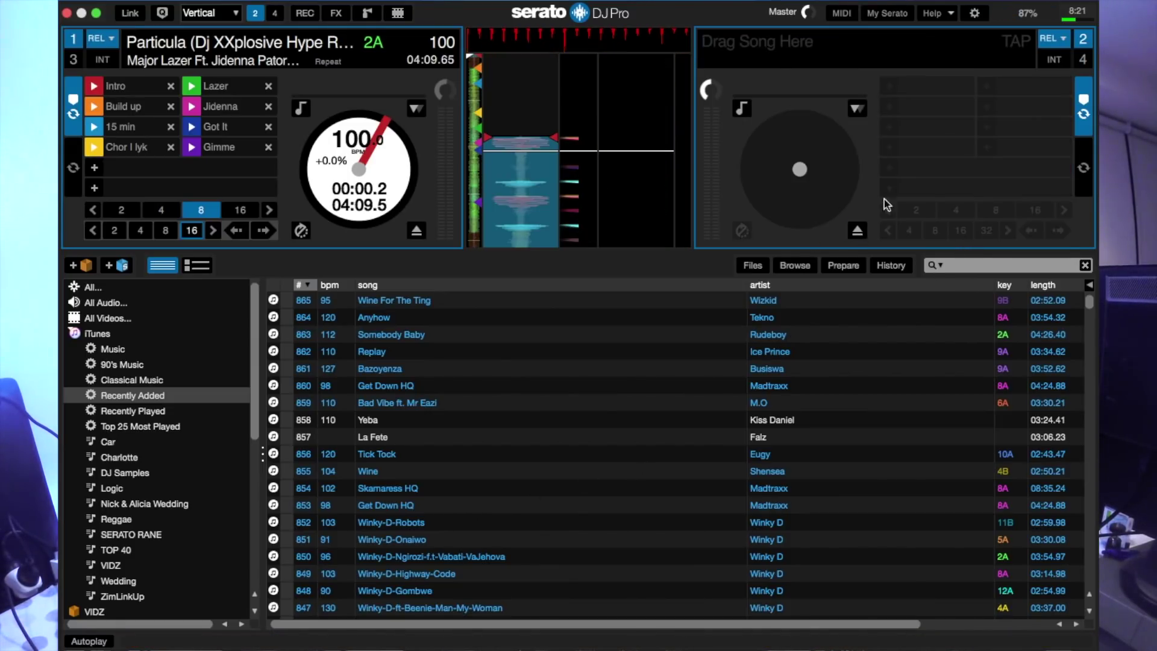
click(1082, 61)
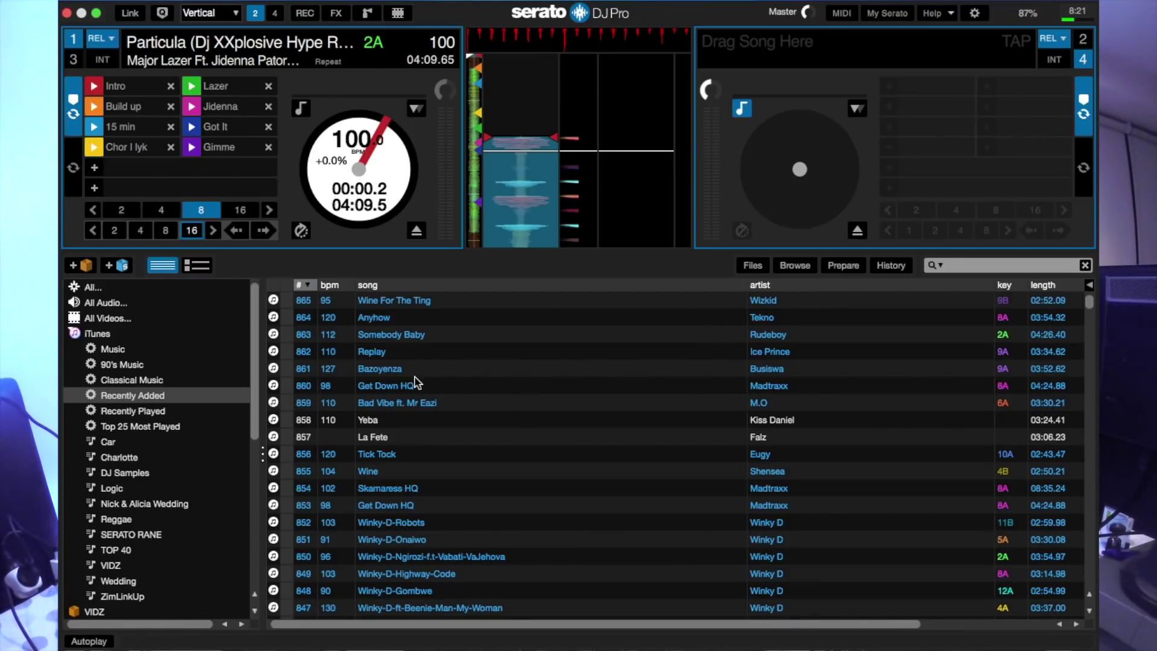
Step: Search the library for "oh i" and load Oh I (Dj Rukus Intro Edit) (Dirty) onto deck 4
scroll(757, 380, down, 3)
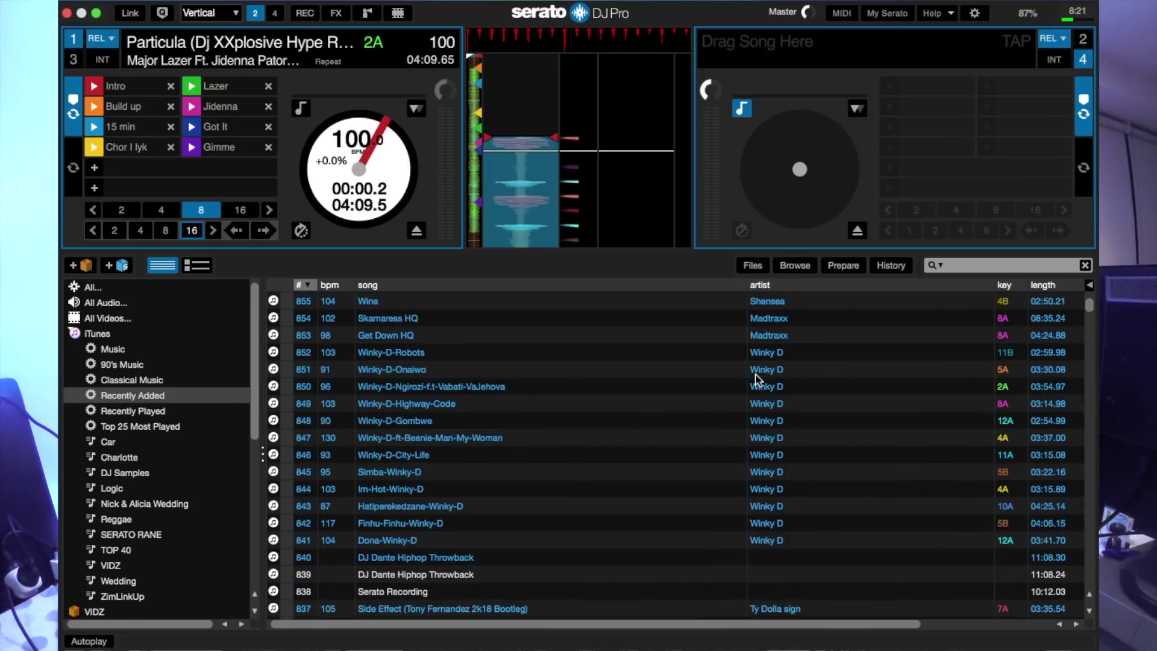
scroll(758, 380, down, 3)
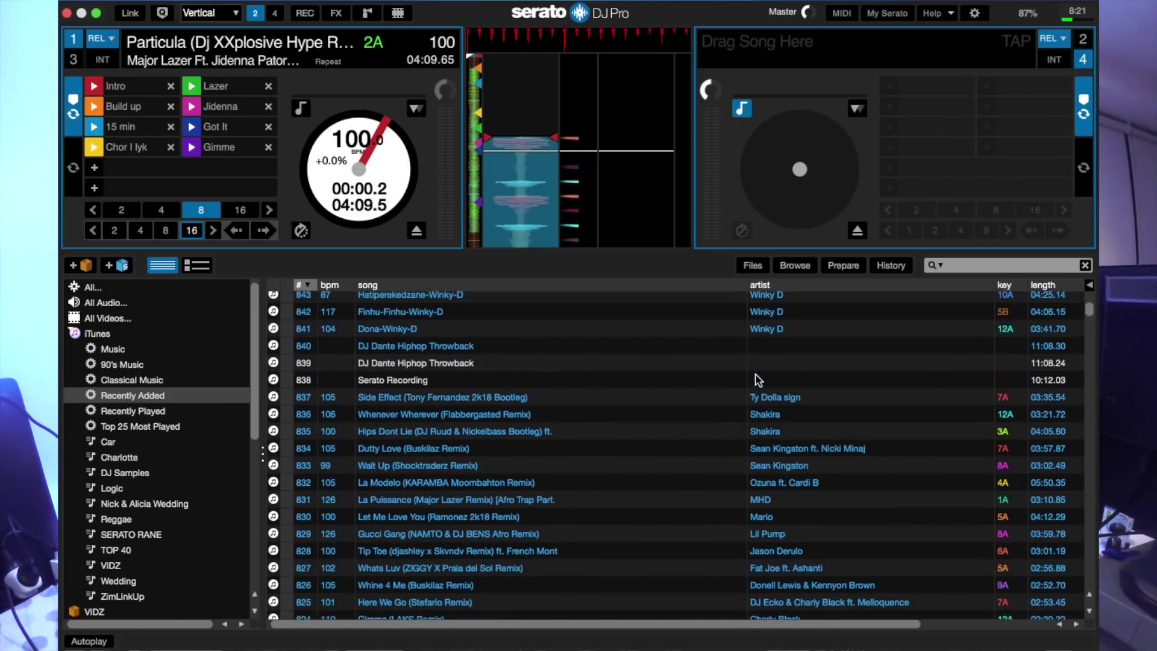
scroll(758, 378, up, 5)
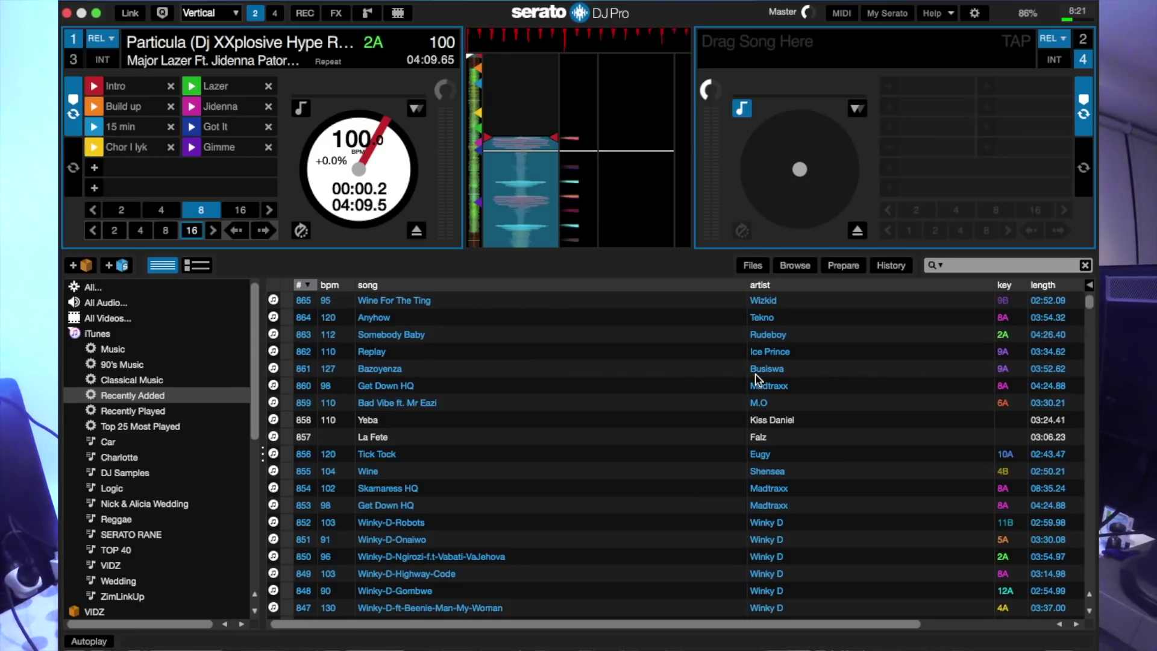
scroll(757, 380, down, 15)
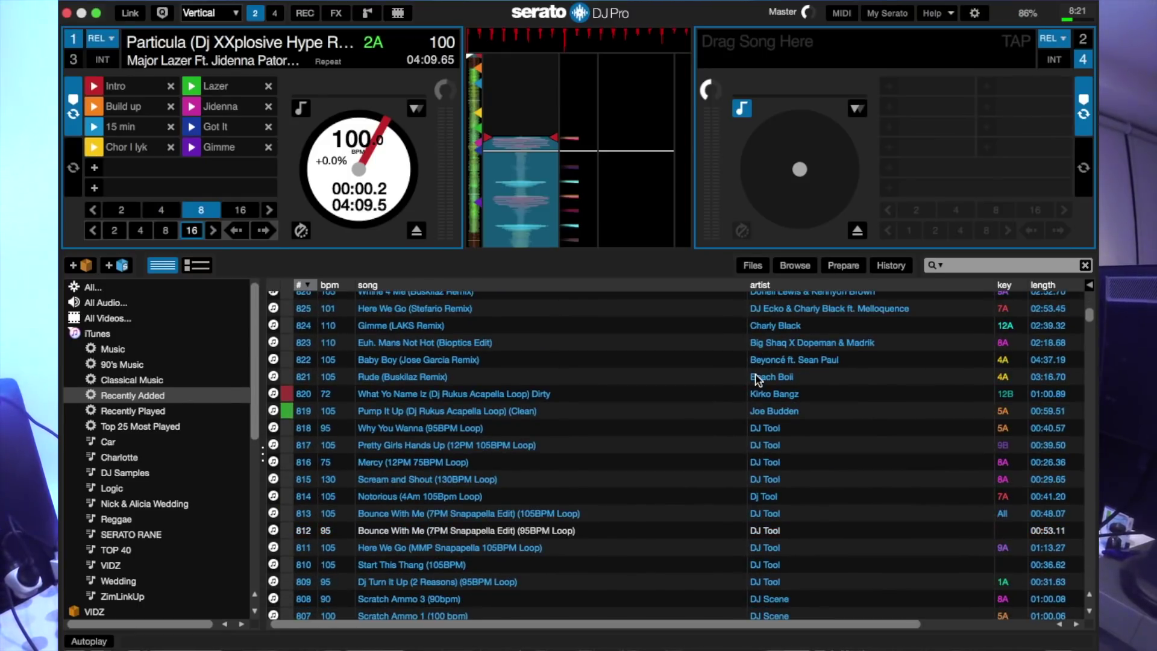
scroll(758, 380, down, 1)
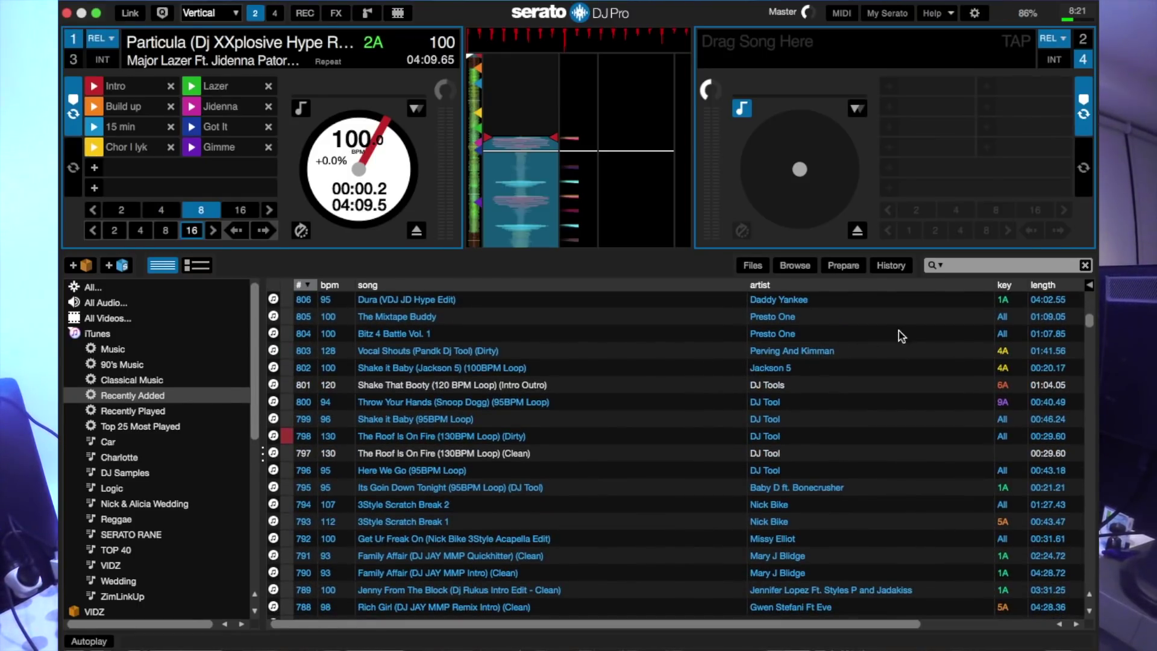
text(oh)
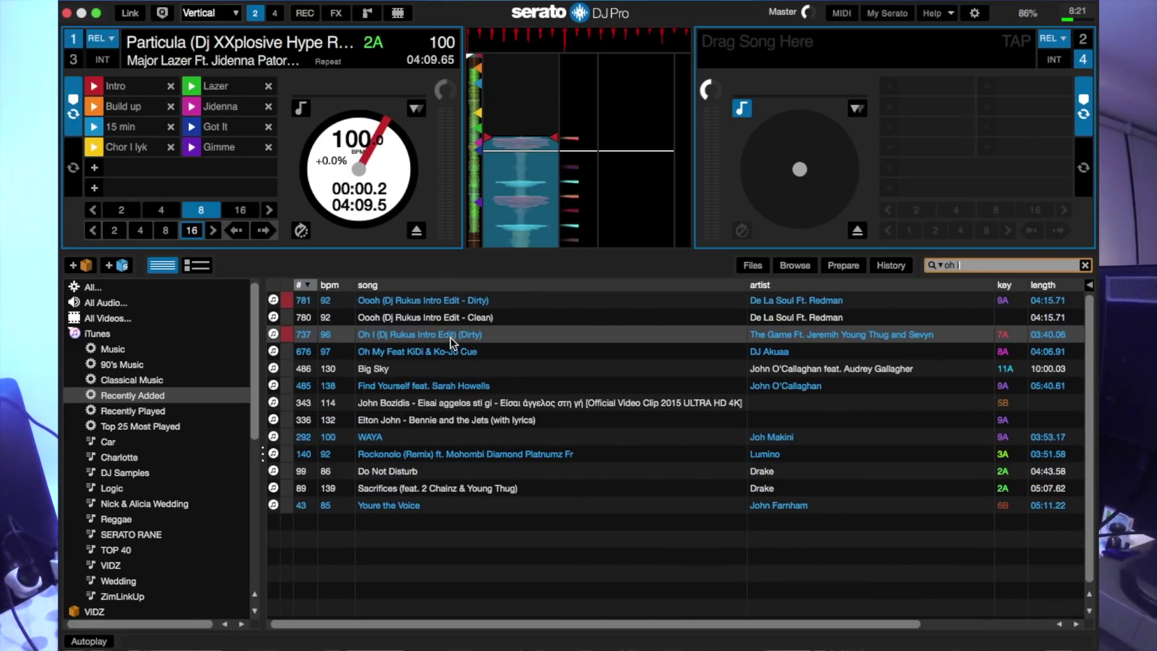
click(450, 337)
drag(641, 265, 764, 192)
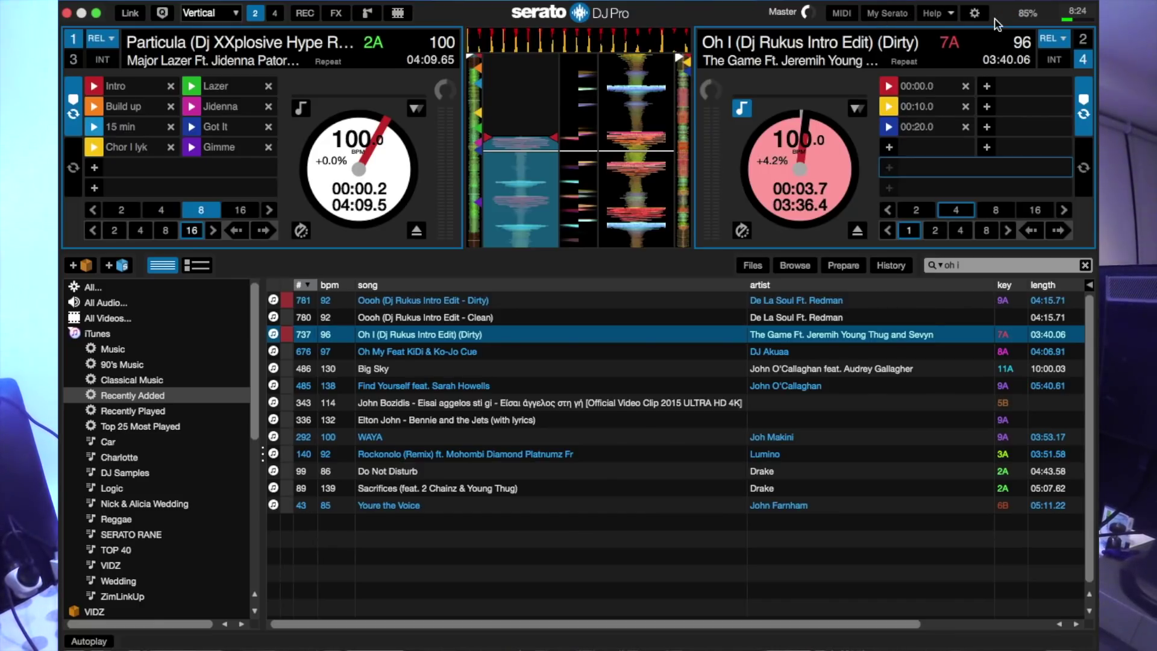
Step: View the My Serato login window and the DJ Preferences setup page with its deck calibration scopes, and return to the decks
click(898, 13)
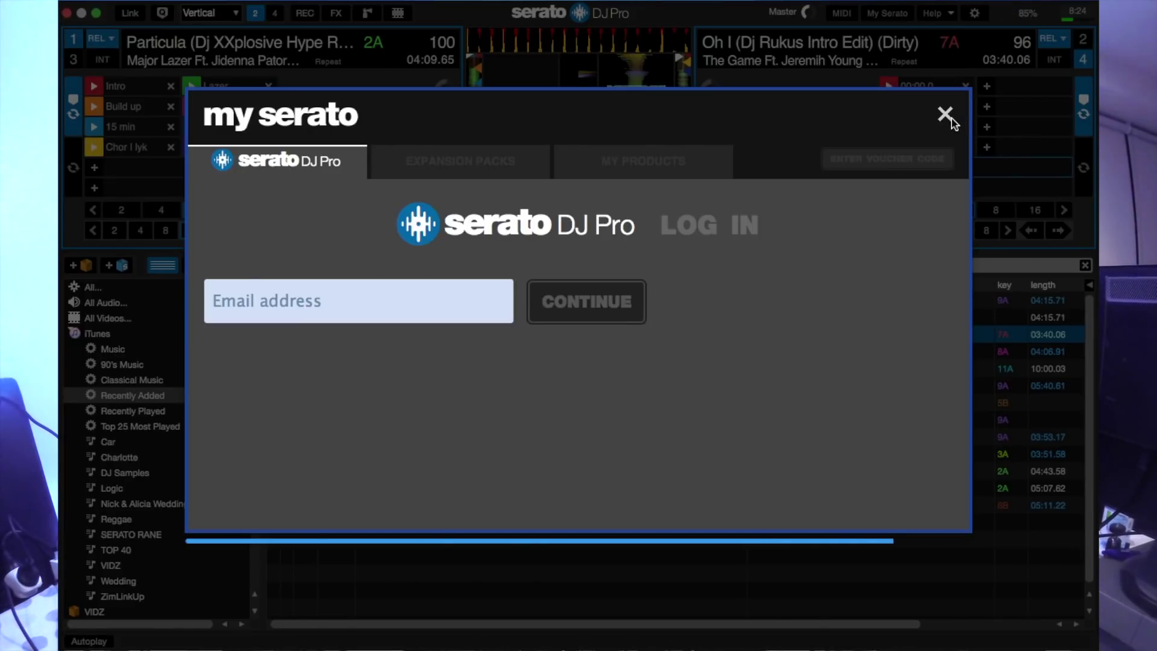
click(951, 117)
click(976, 14)
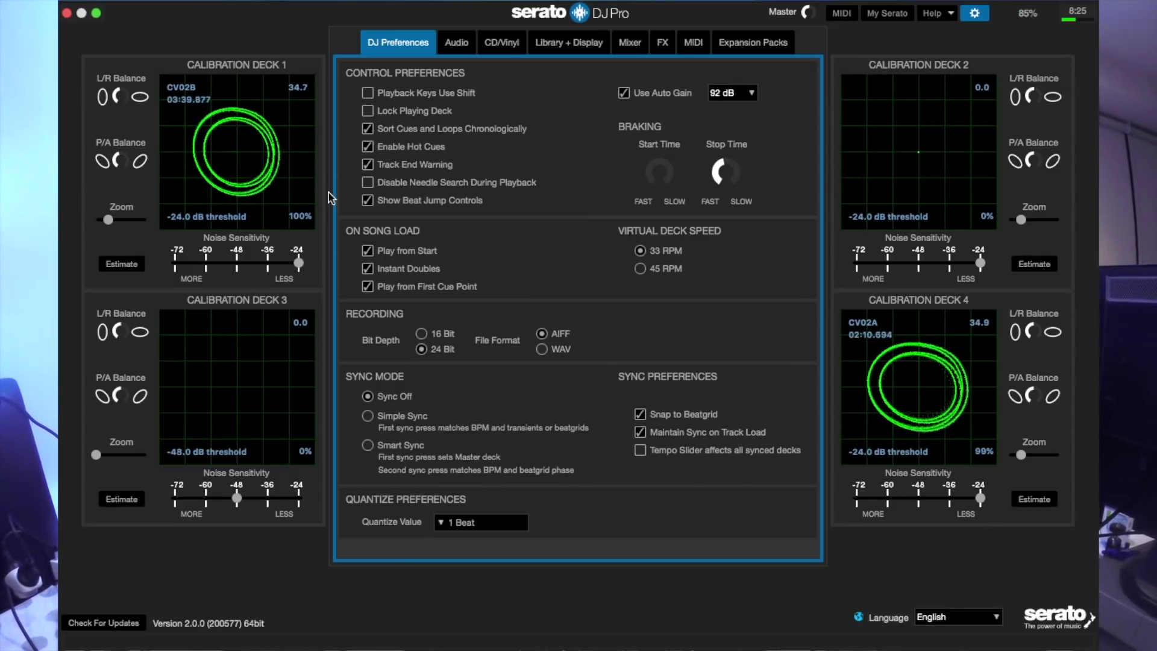
click(974, 14)
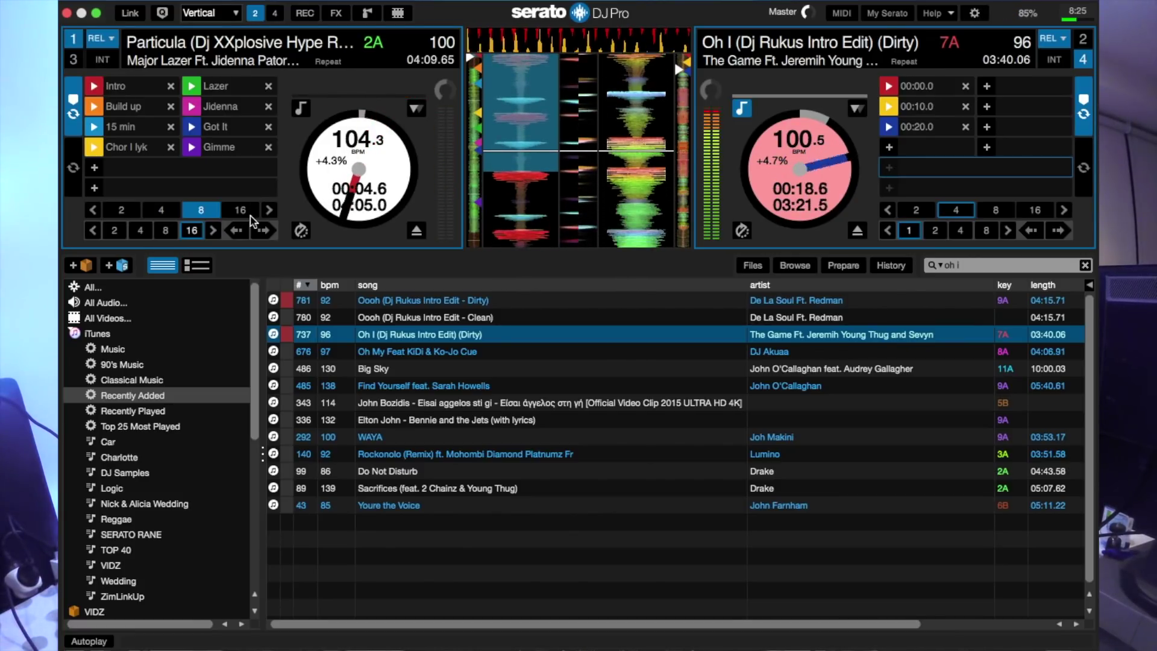
Step: Release deck 1's 8-beat loop and retrigger the first hot cues of deck 1 and deck 4 to line up the mix
click(212, 213)
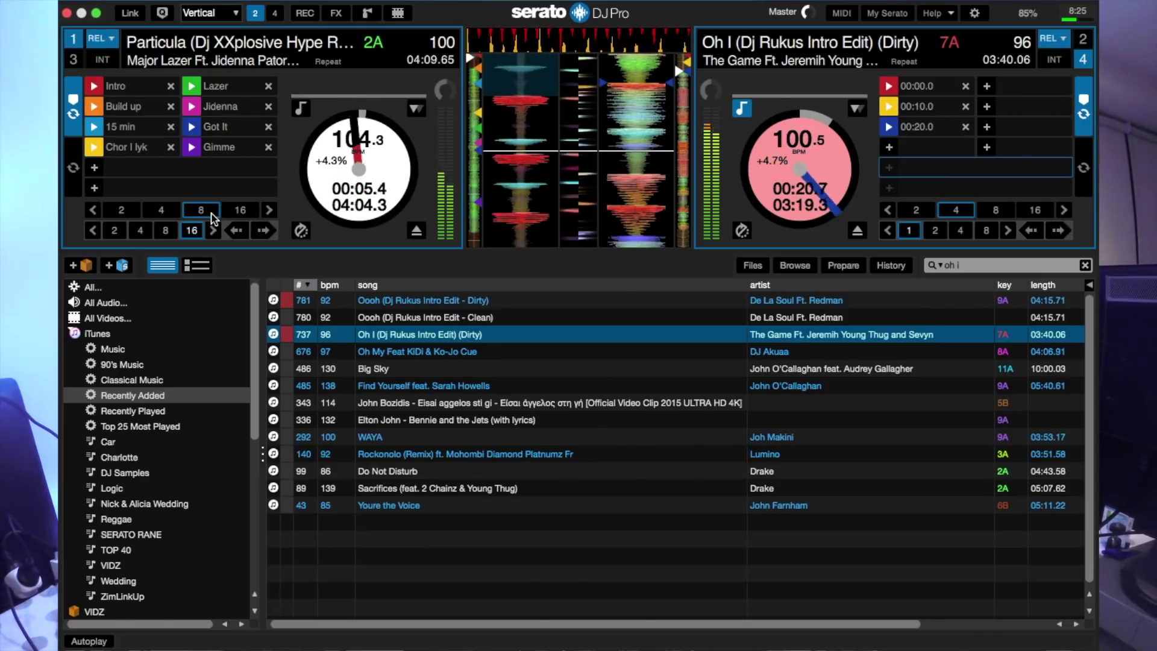
key(1)
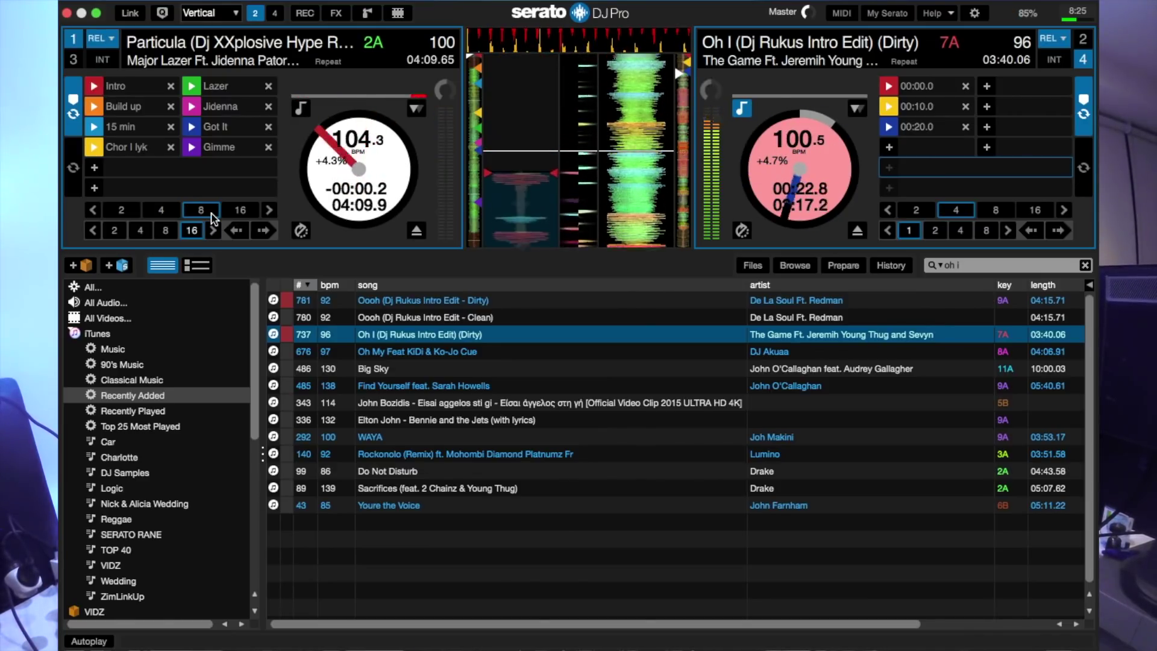
key(1)
key(1)
key(1)
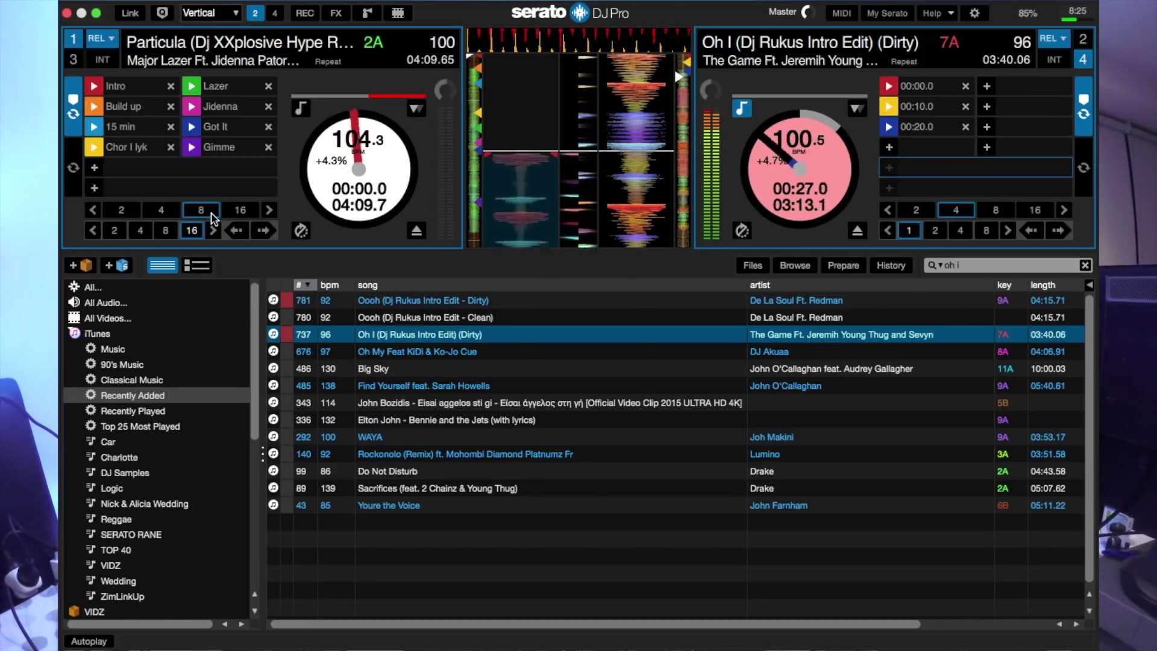
key(1)
key(1)
key(1)
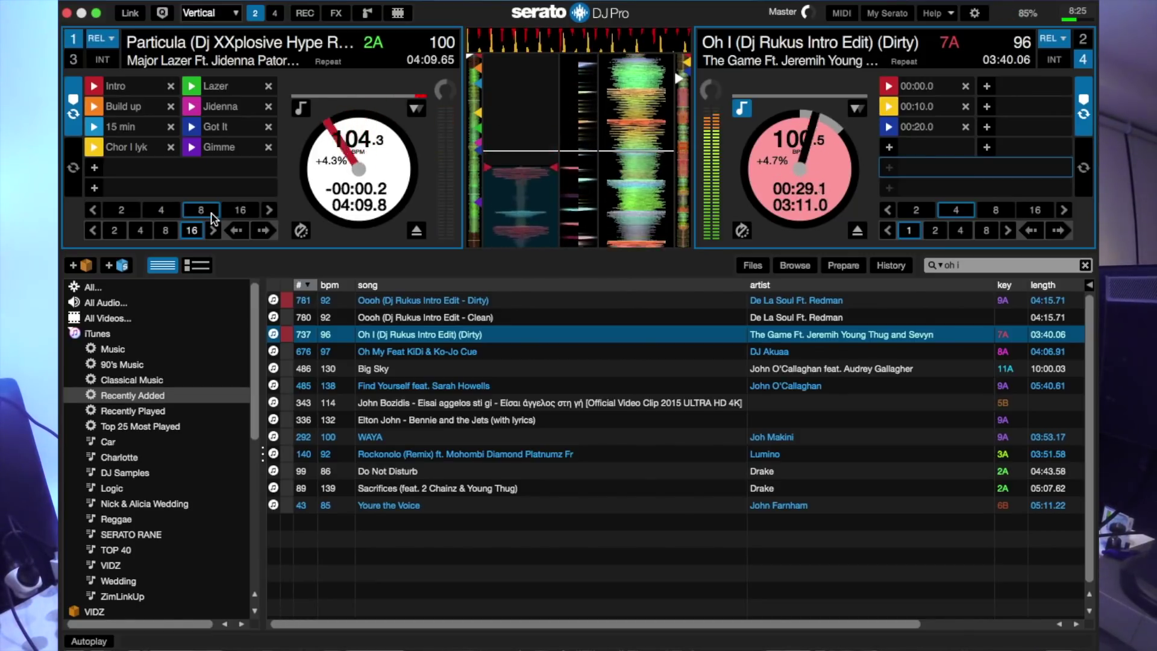
key(1)
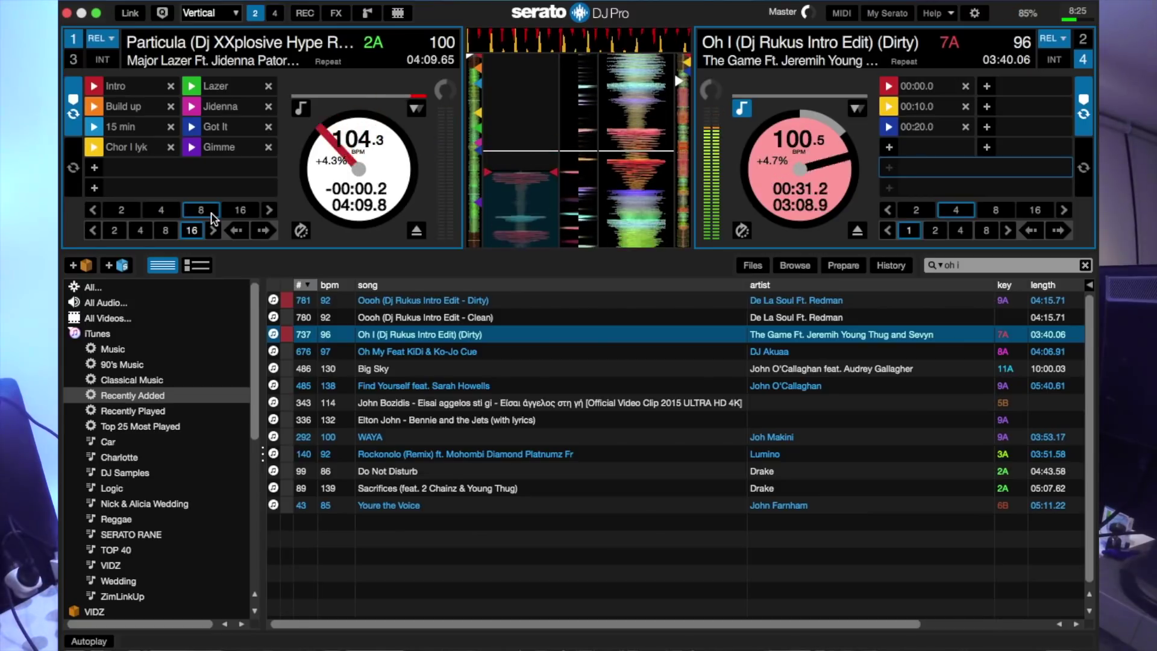
key(1)
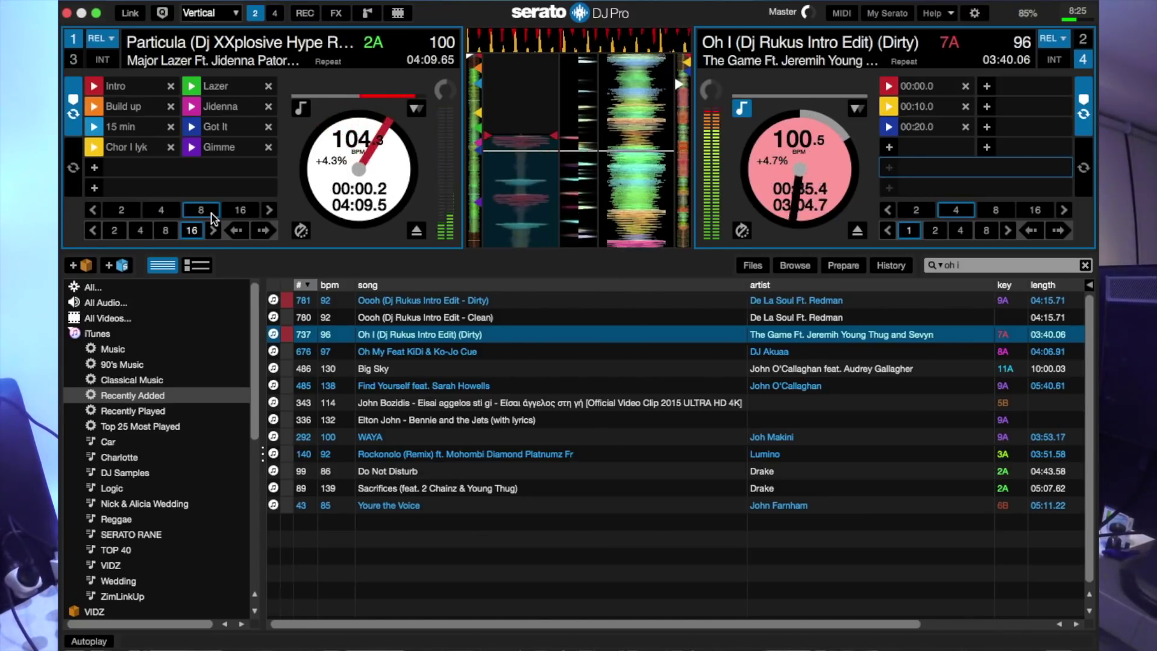
key(1)
key(1)
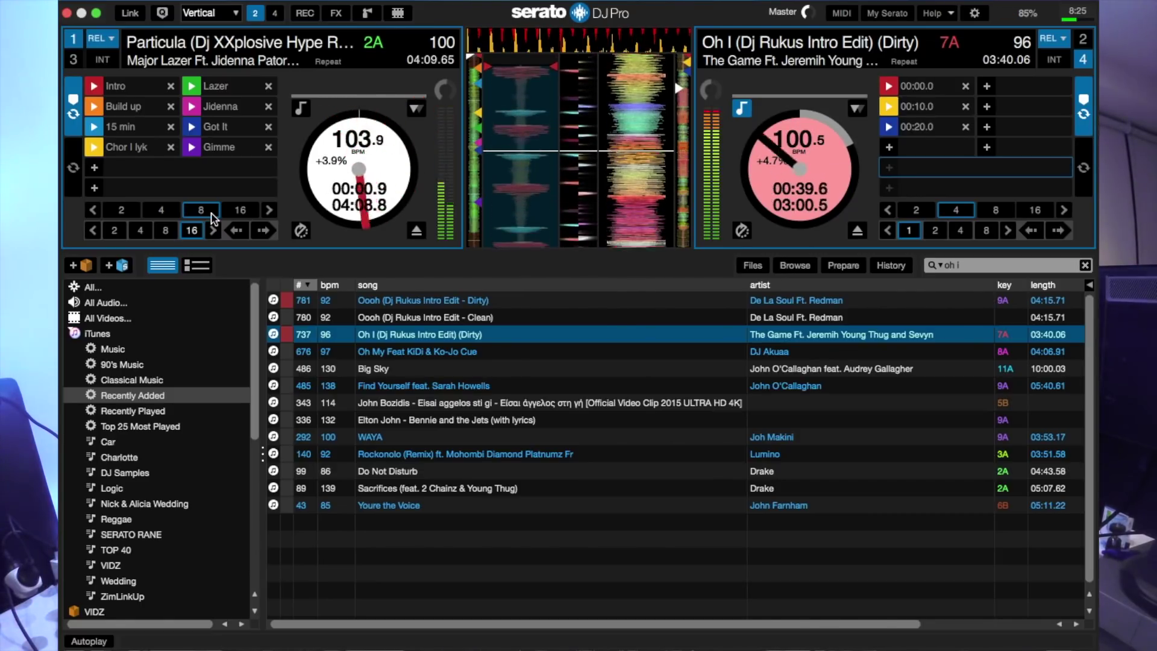
key(6)
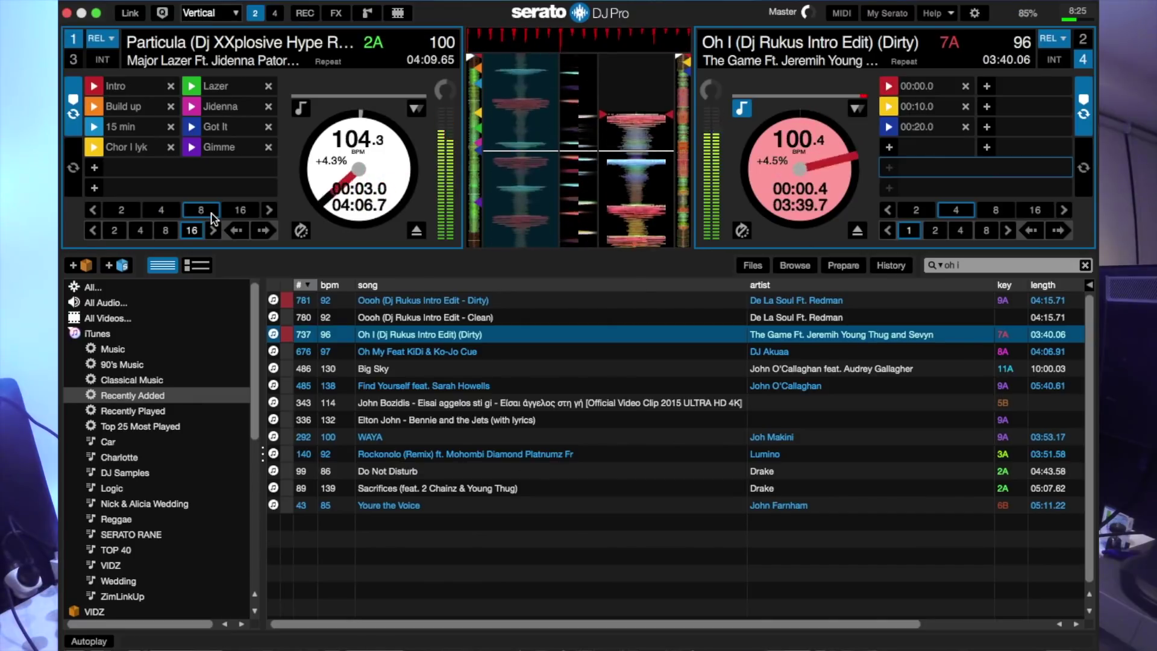
key(6)
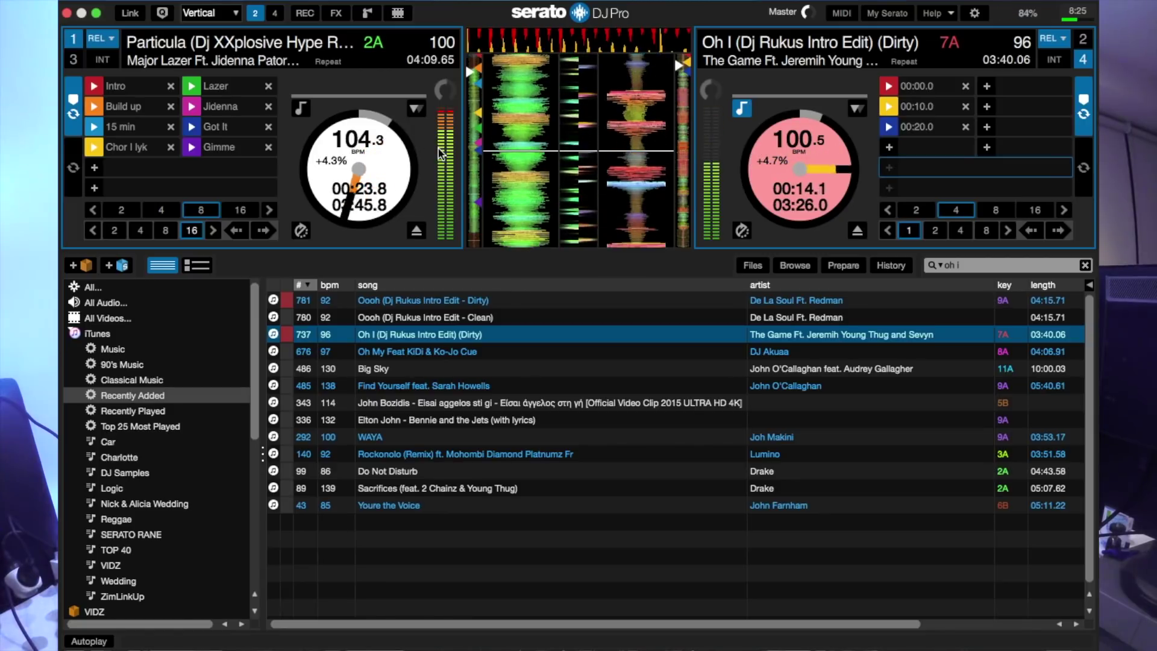
Step: Toggle the Library view on and off, and show the decks in the Horizontal and Extended layouts
key(space)
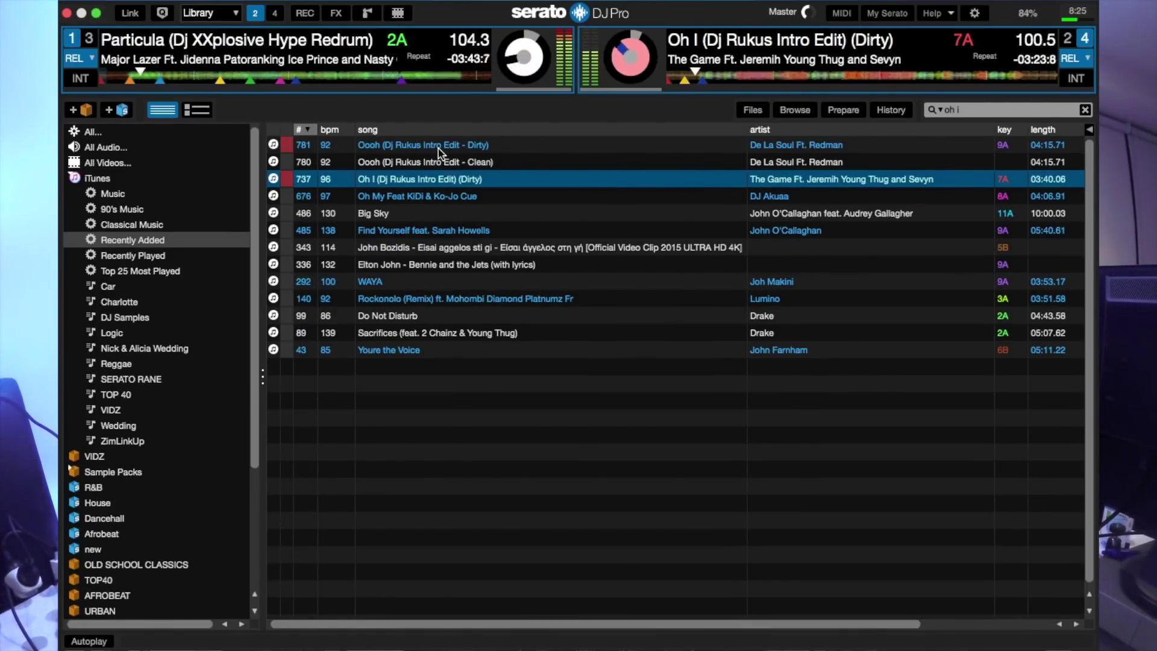
key(space)
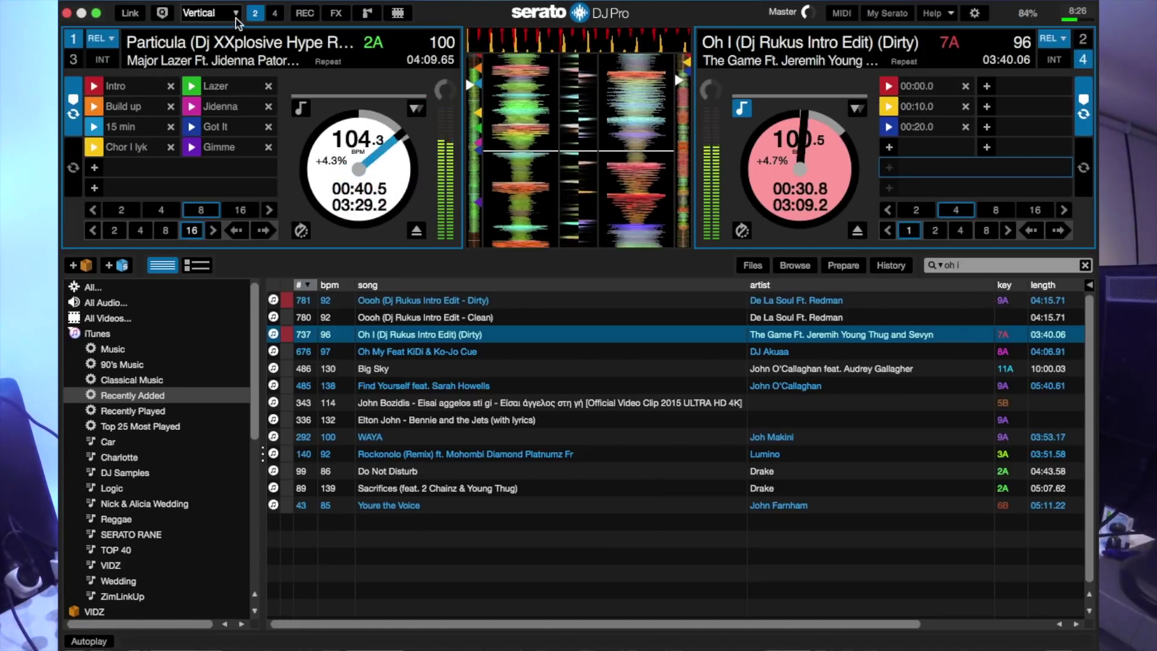
click(210, 13)
click(219, 29)
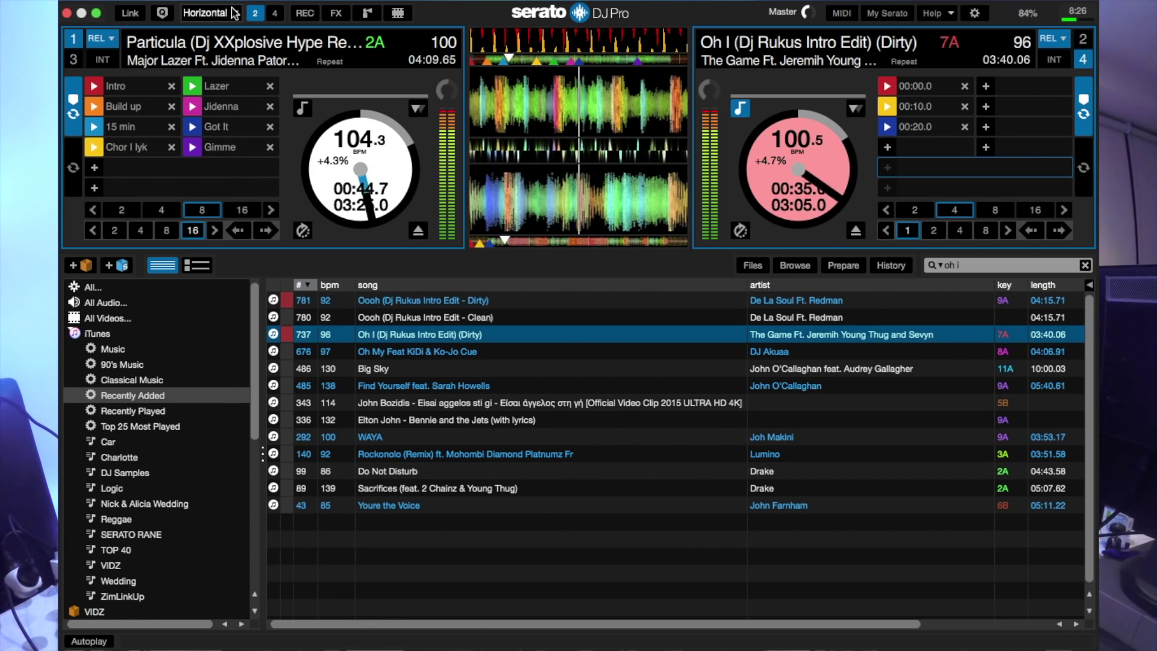
click(224, 13)
click(229, 44)
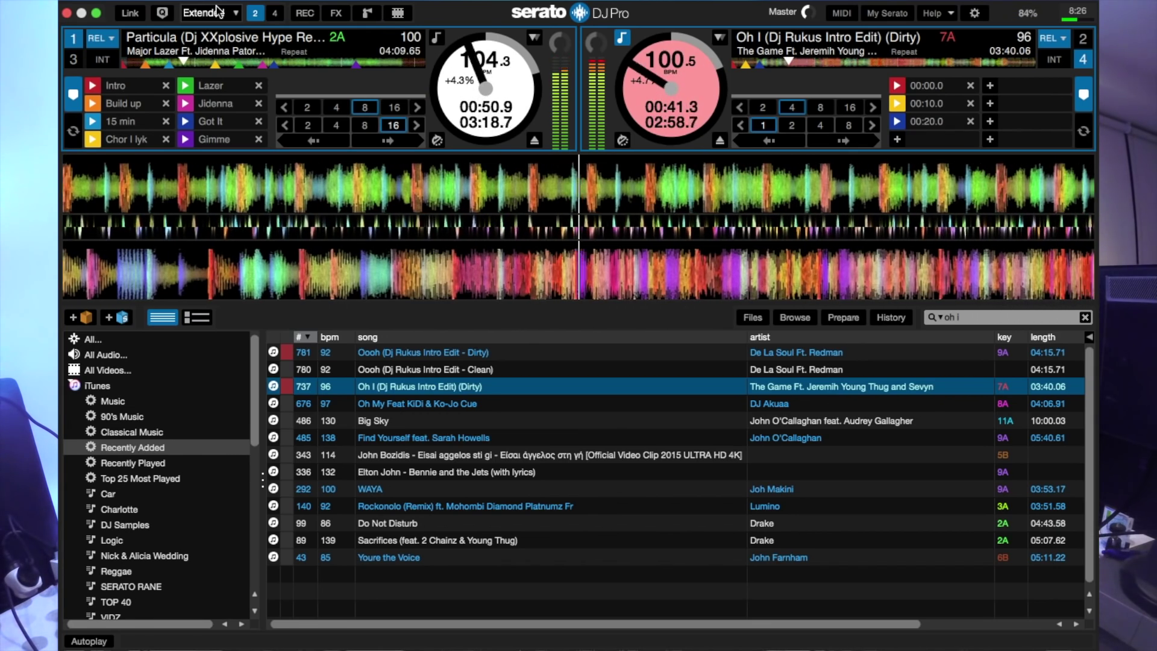
Step: Show the decks in the Stack and Library layouts and return to the Vertical layout
click(218, 12)
click(219, 61)
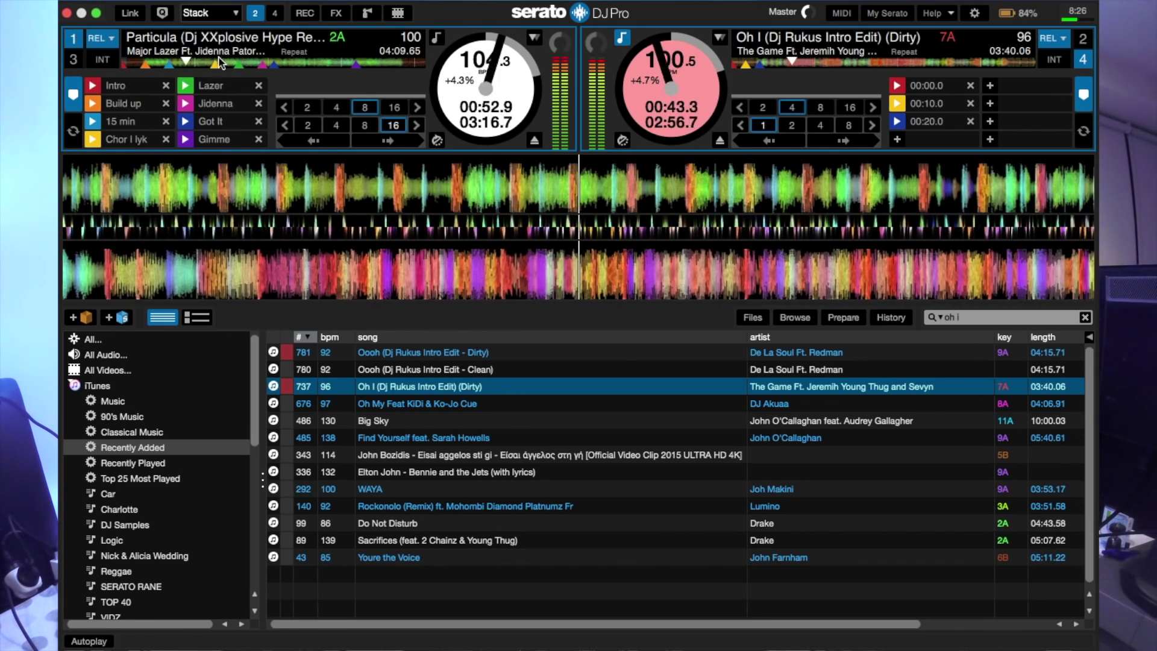
click(227, 18)
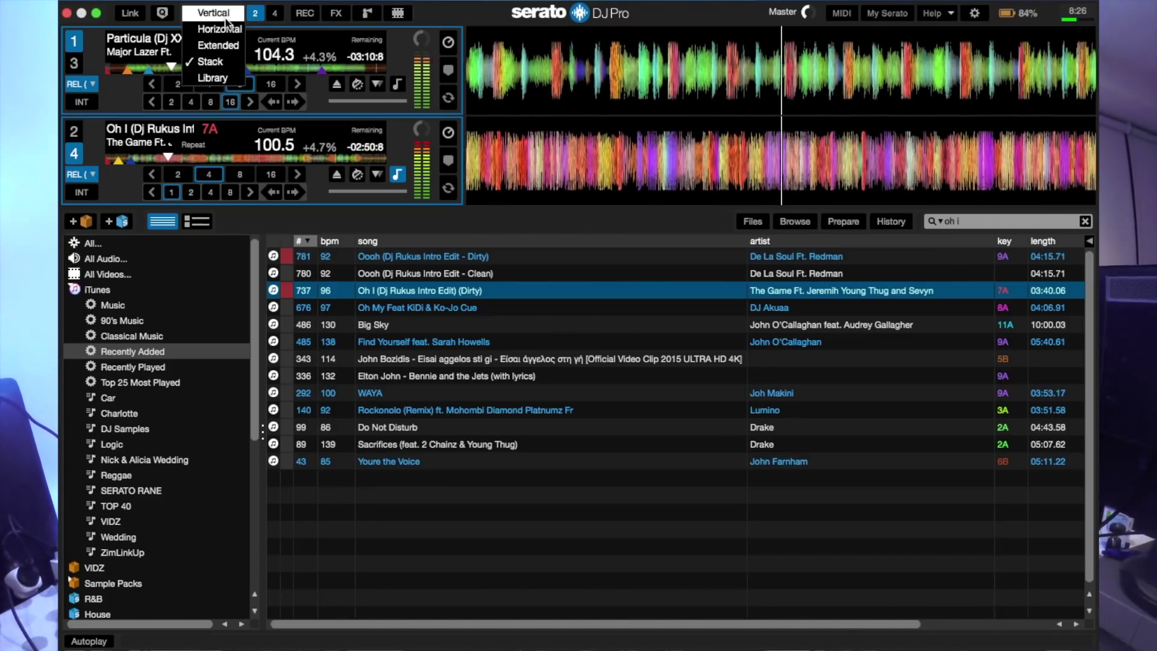
click(212, 78)
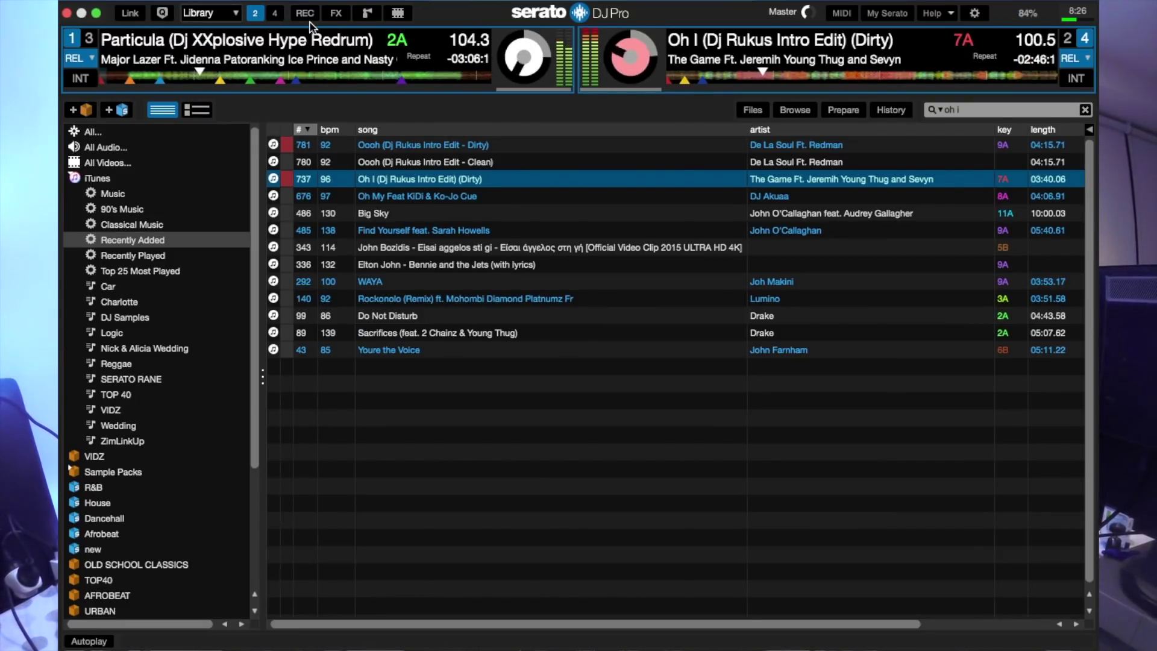
click(229, 16)
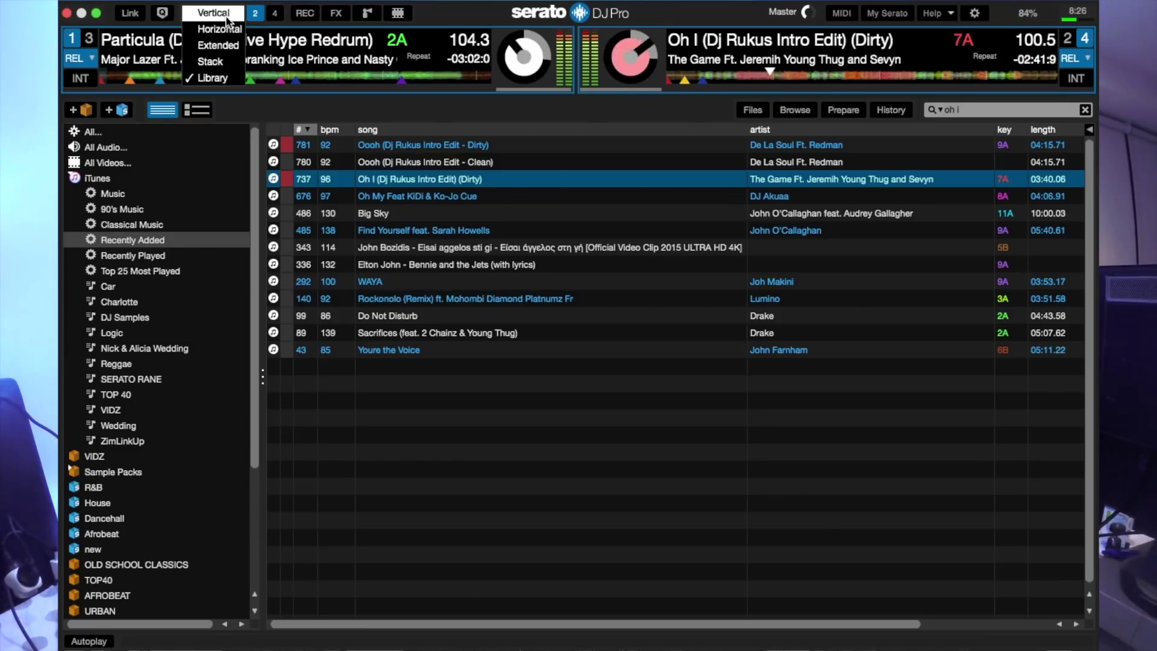
click(227, 17)
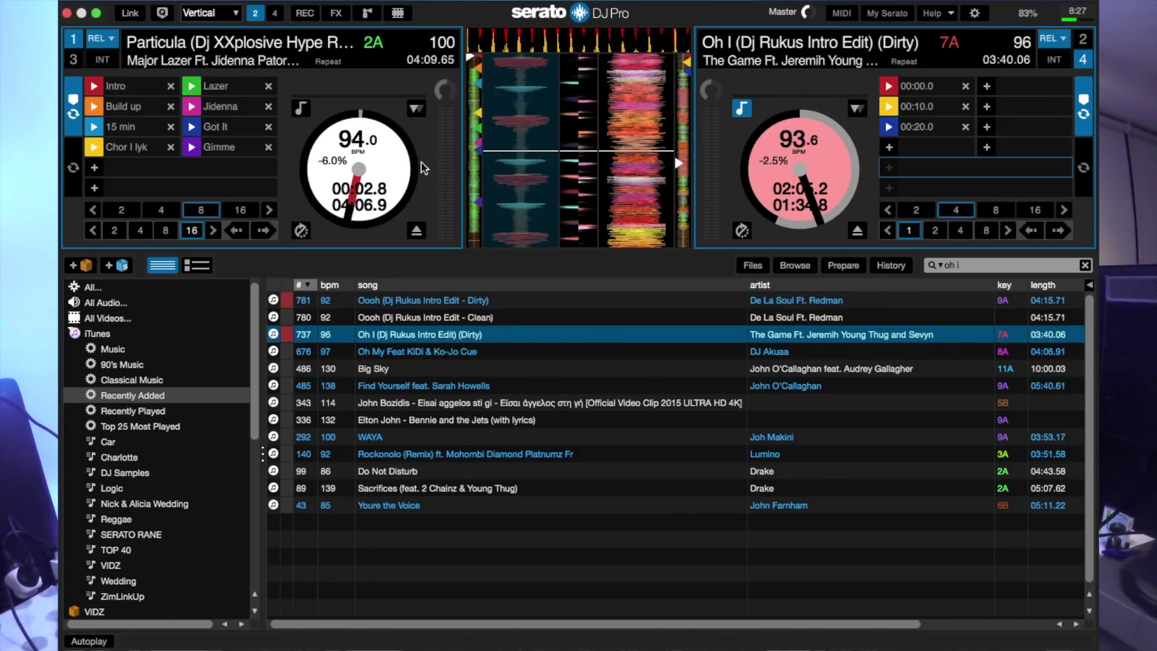
Step: Show the sampler, FX and recording panels, and assign FX unit 2 to deck 4 instead of deck 2
click(367, 13)
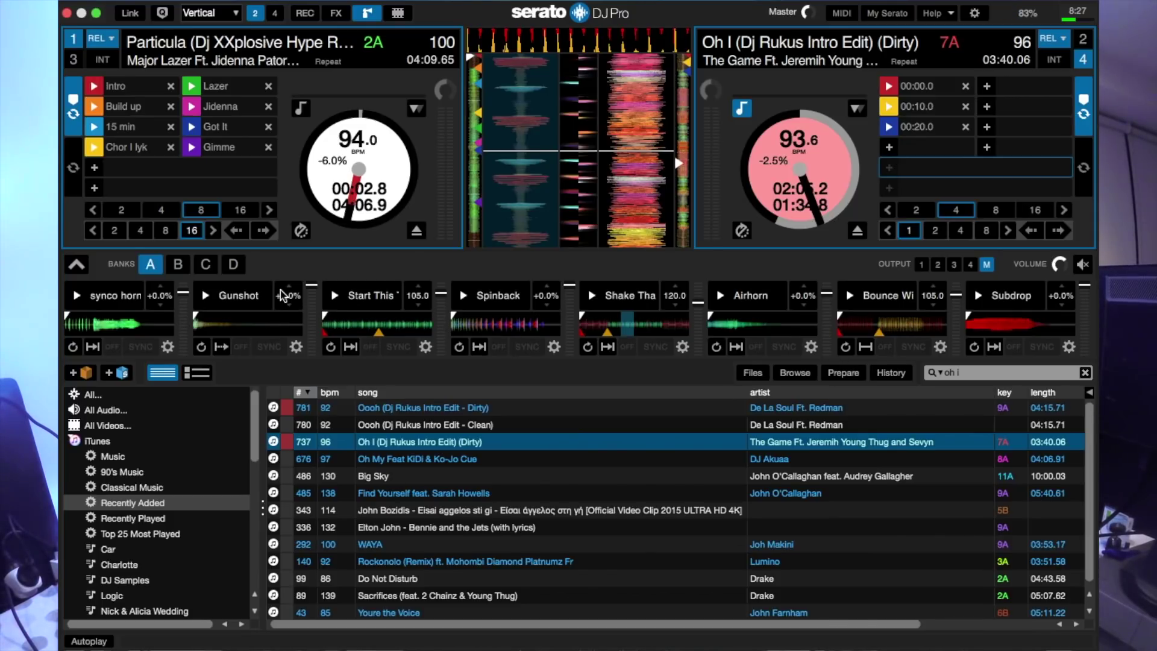
click(335, 14)
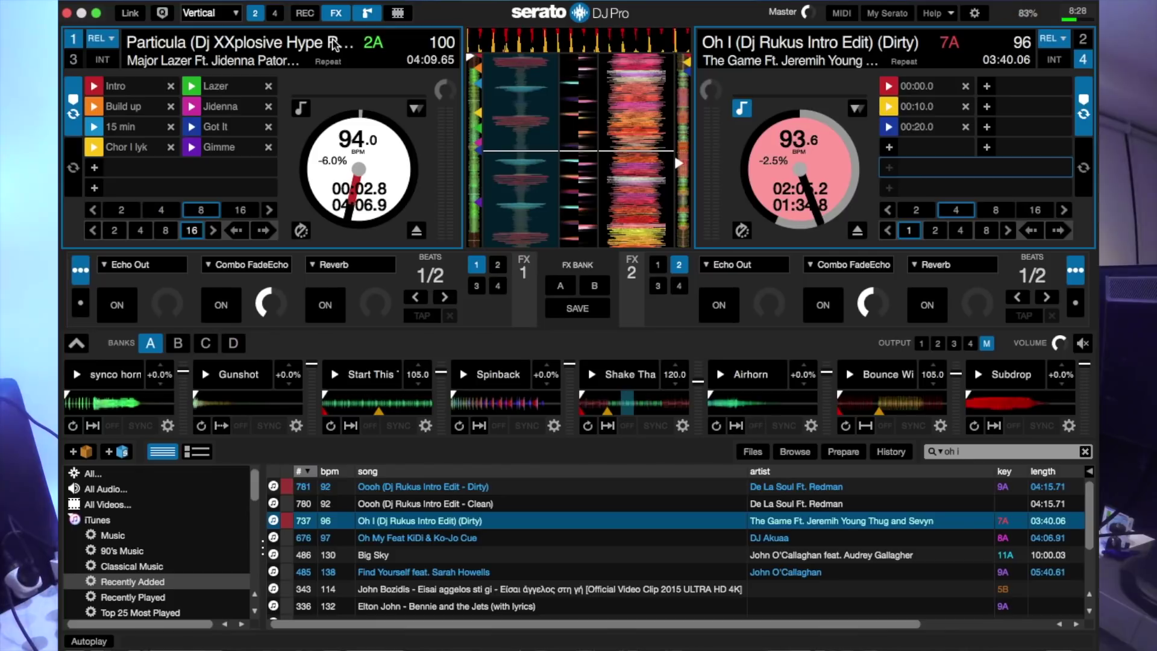
click(305, 13)
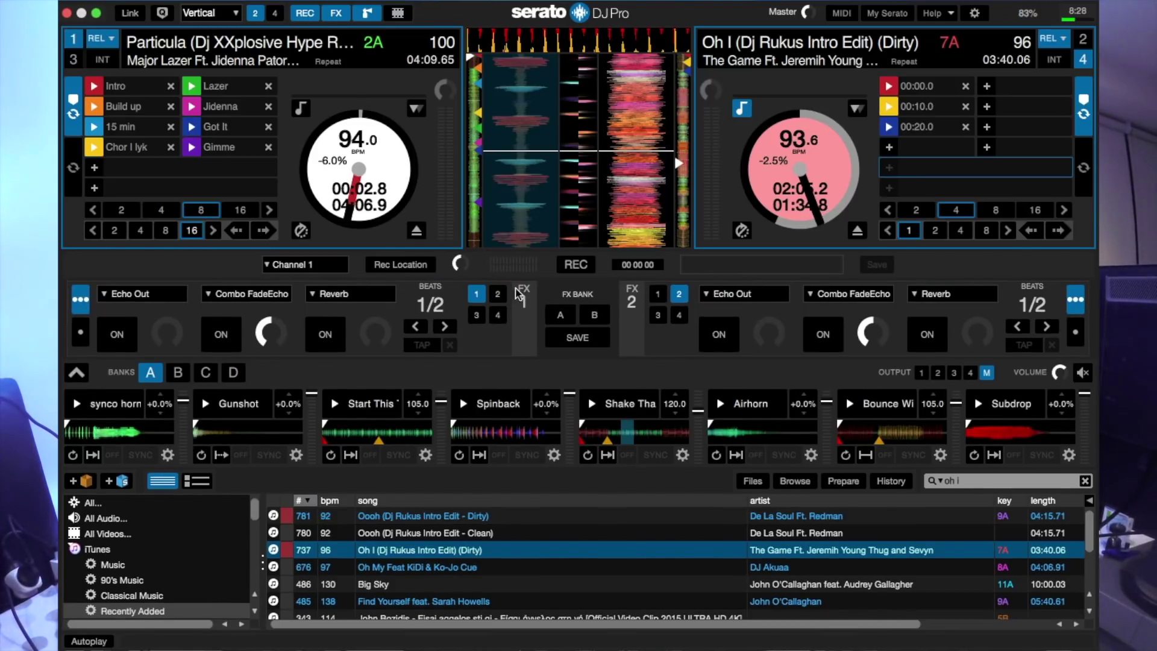
click(679, 316)
click(679, 296)
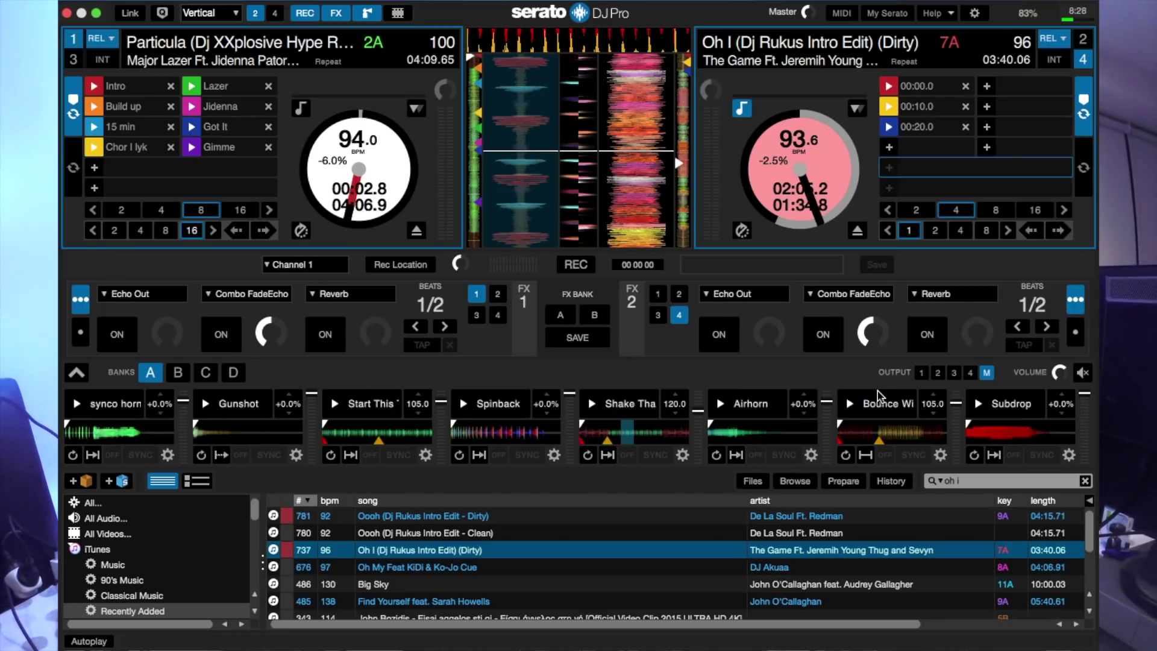
click(1063, 41)
click(1062, 42)
click(128, 14)
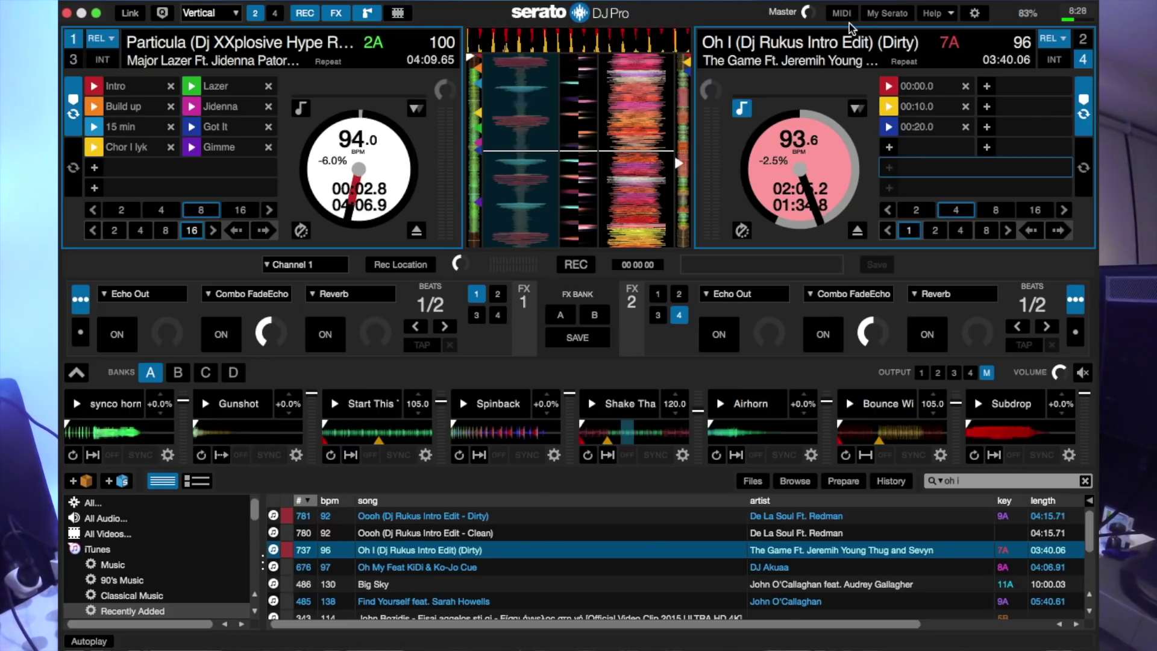
Step: Review the list of playback and library keyboard shortcuts from the help options and close it
click(950, 15)
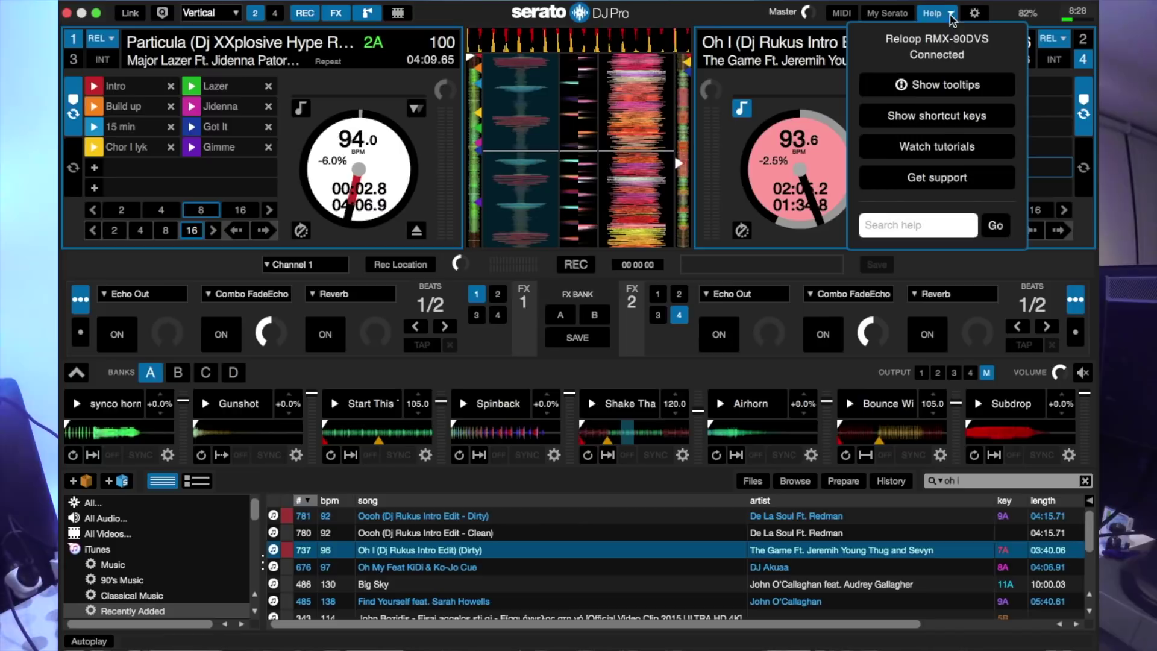
click(933, 116)
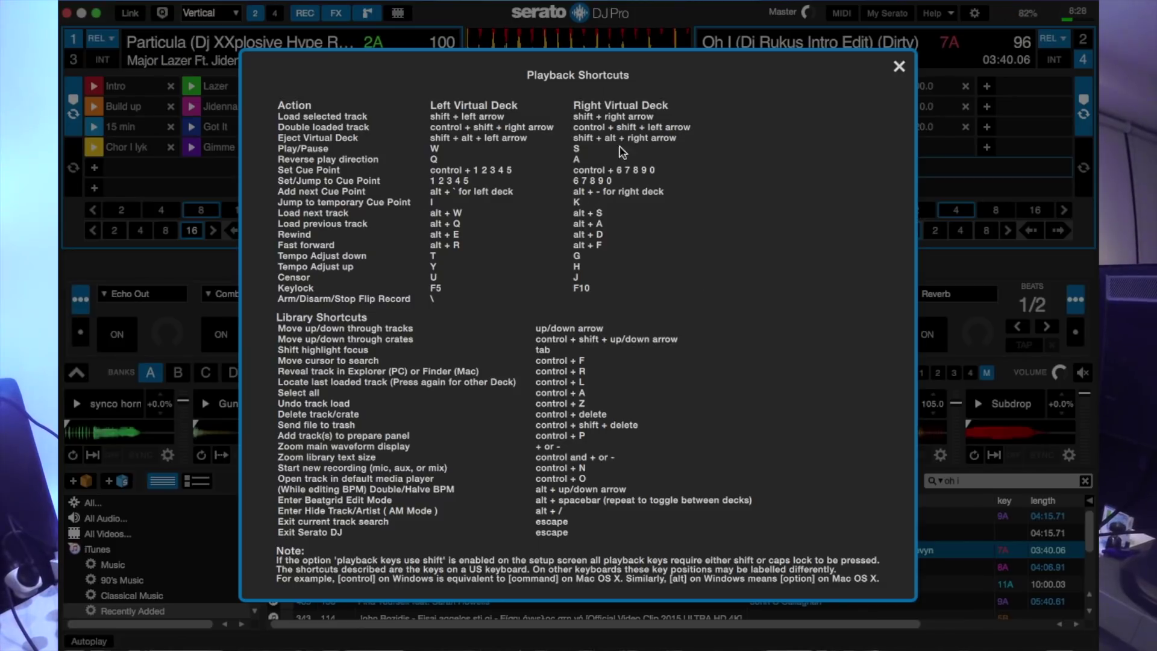
click(898, 67)
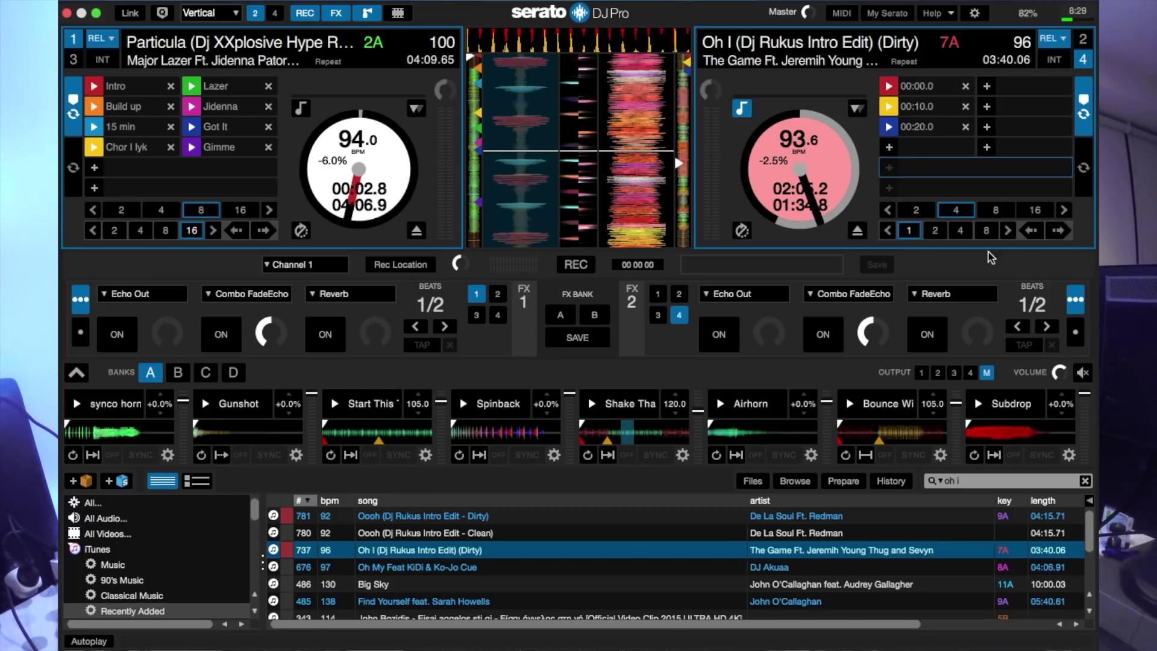
Step: Show an overview of all open windows on the desktop
key(ctrl+Up)
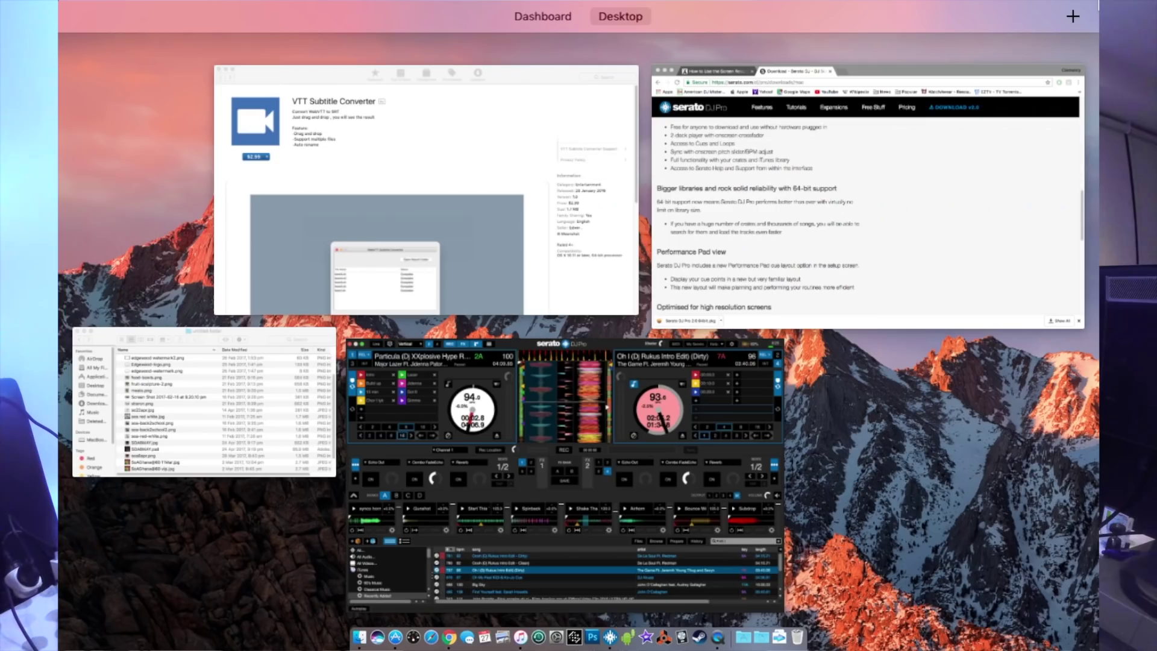